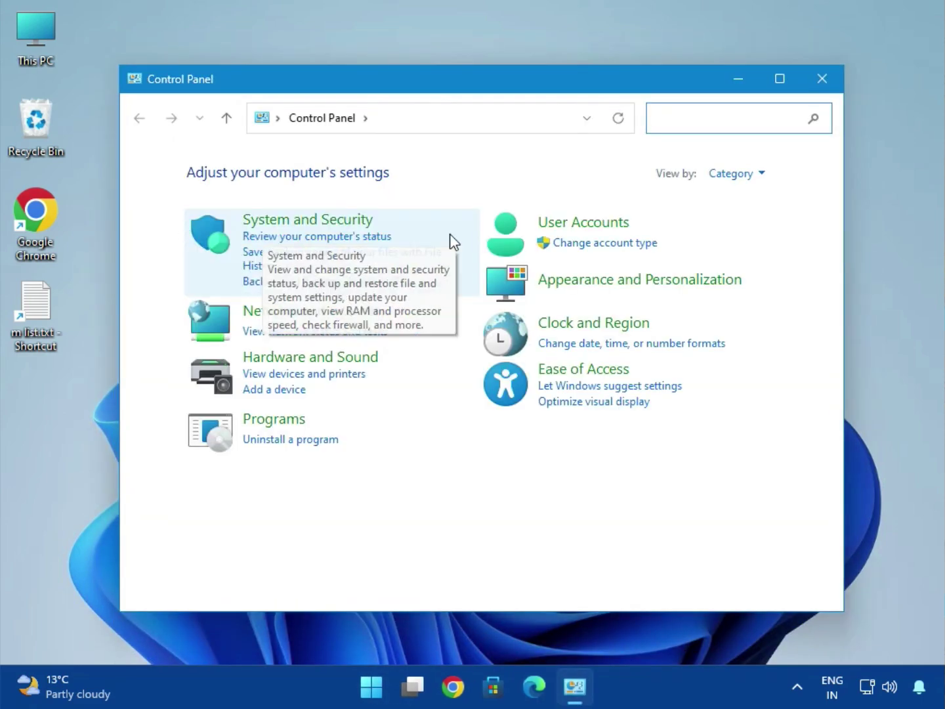
# Keep the Control Panel view grouped by Category
pyautogui.click(725, 174)
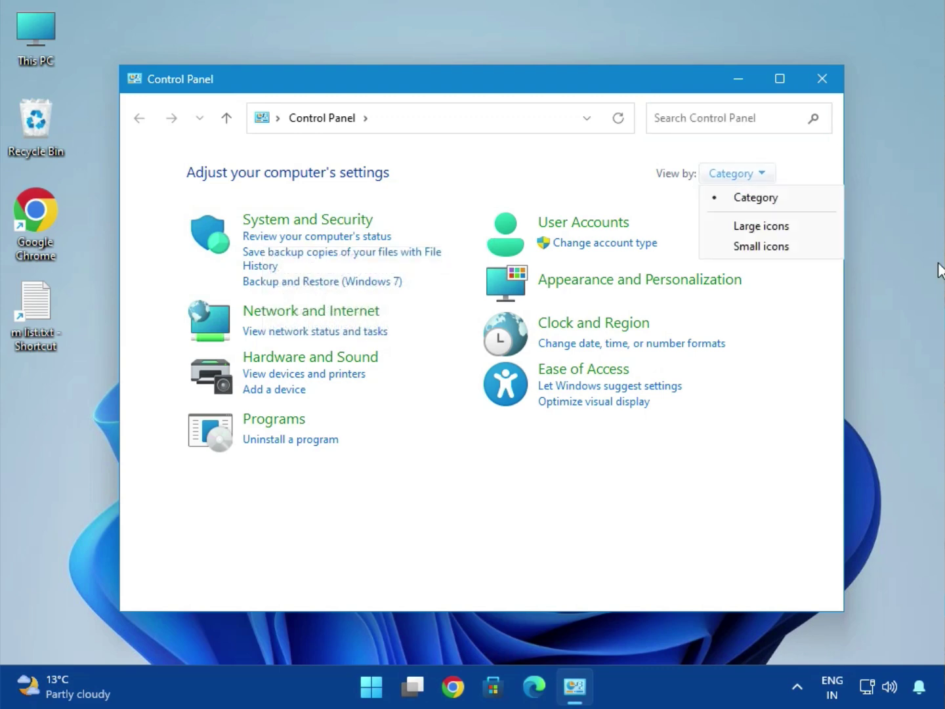
pyautogui.click(742, 205)
pyautogui.click(736, 175)
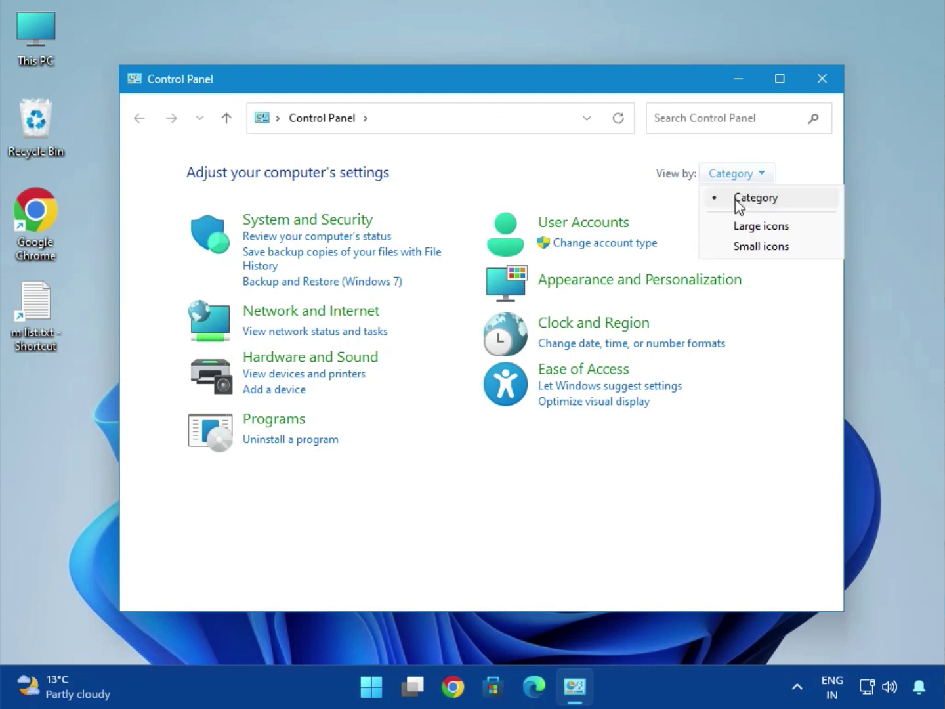
pyautogui.click(738, 204)
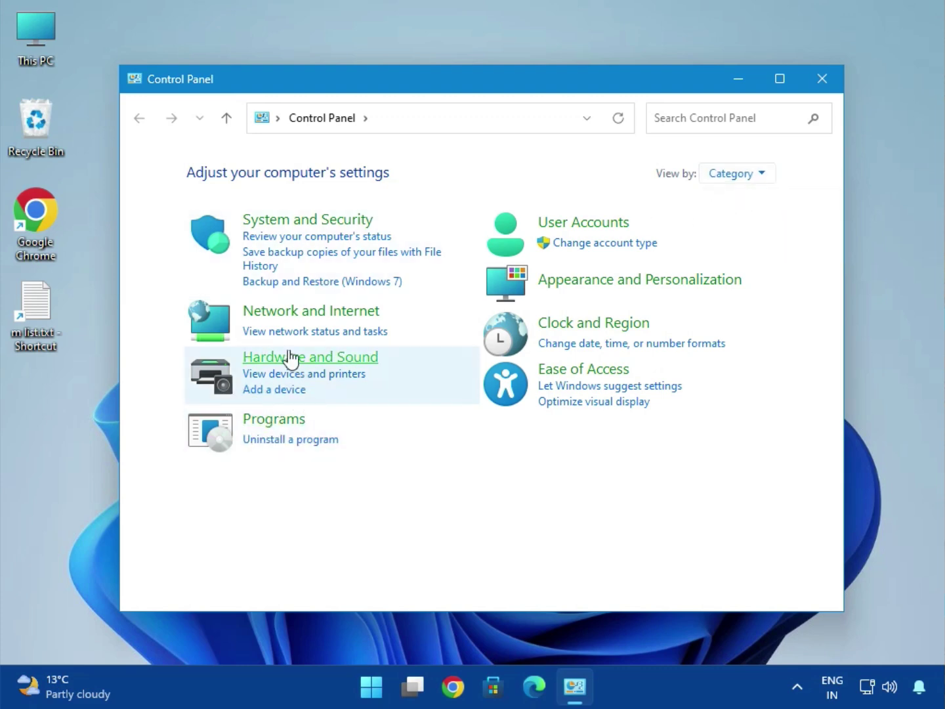
# Review installed programs and installed updates under Programs and Features, then close both windows
pyautogui.click(277, 423)
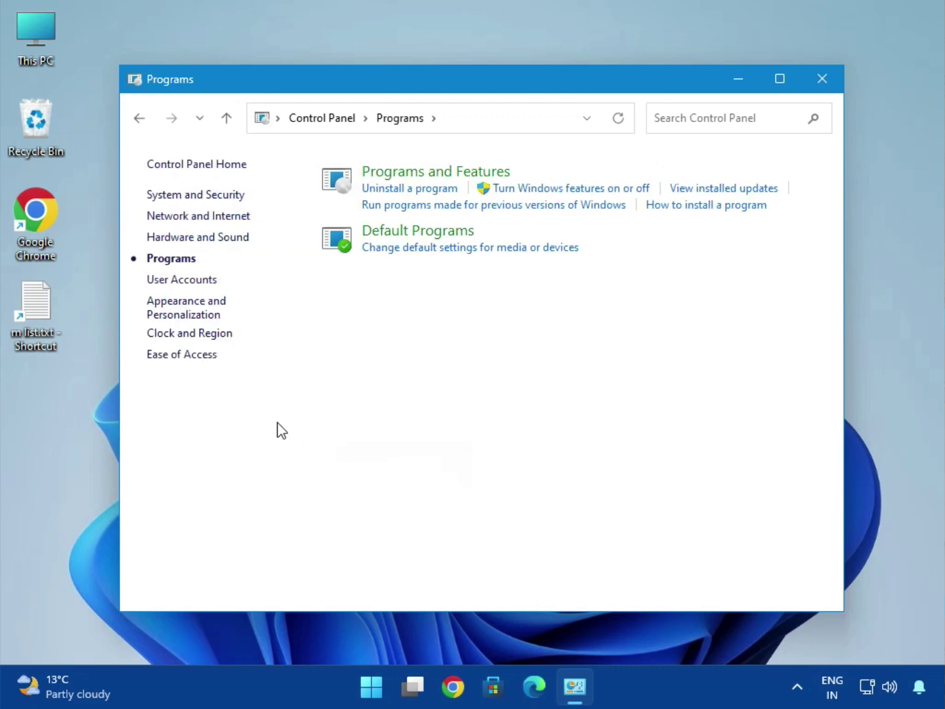
pyautogui.click(440, 175)
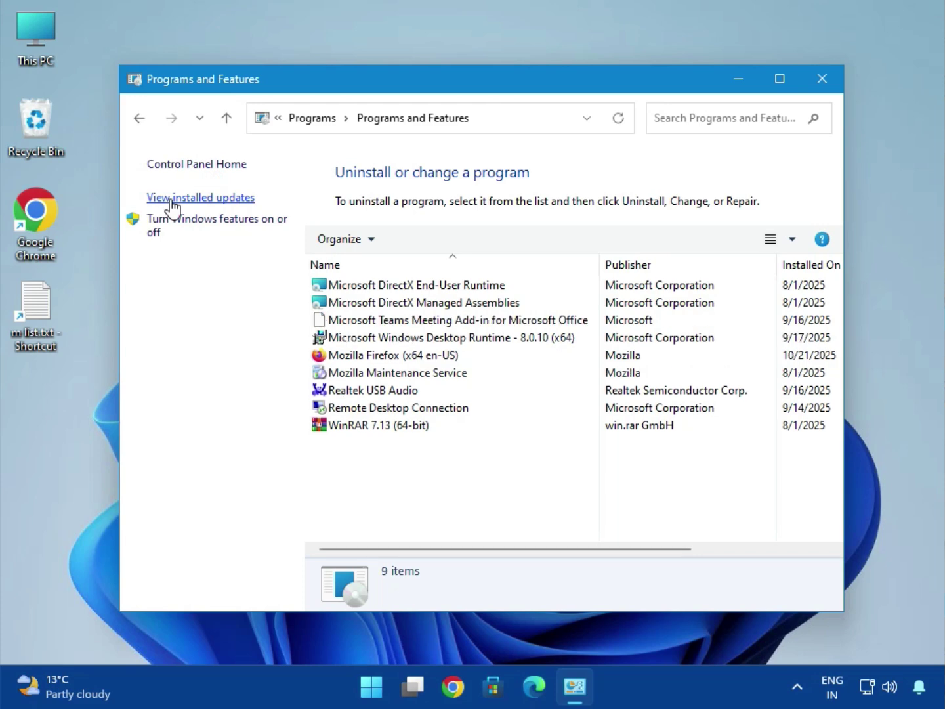
pyautogui.click(226, 201)
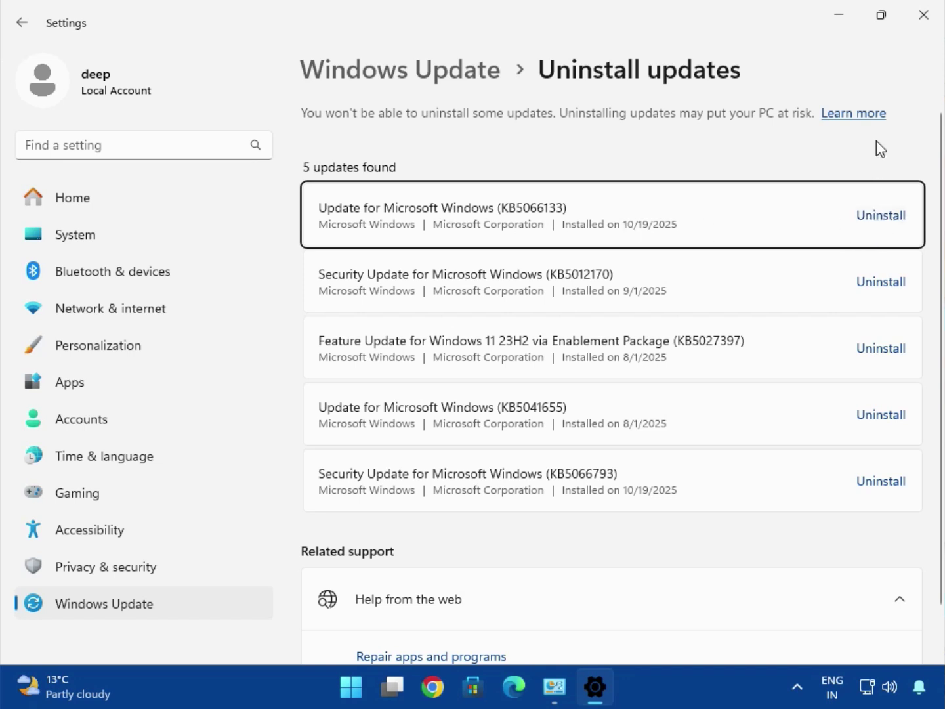
pyautogui.click(922, 27)
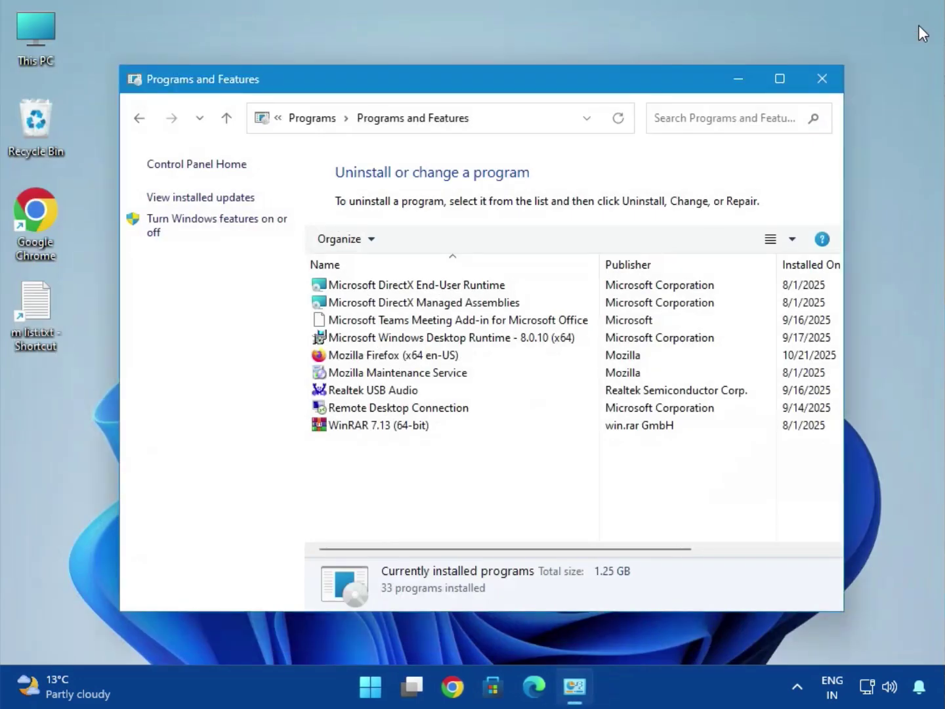
pyautogui.click(815, 85)
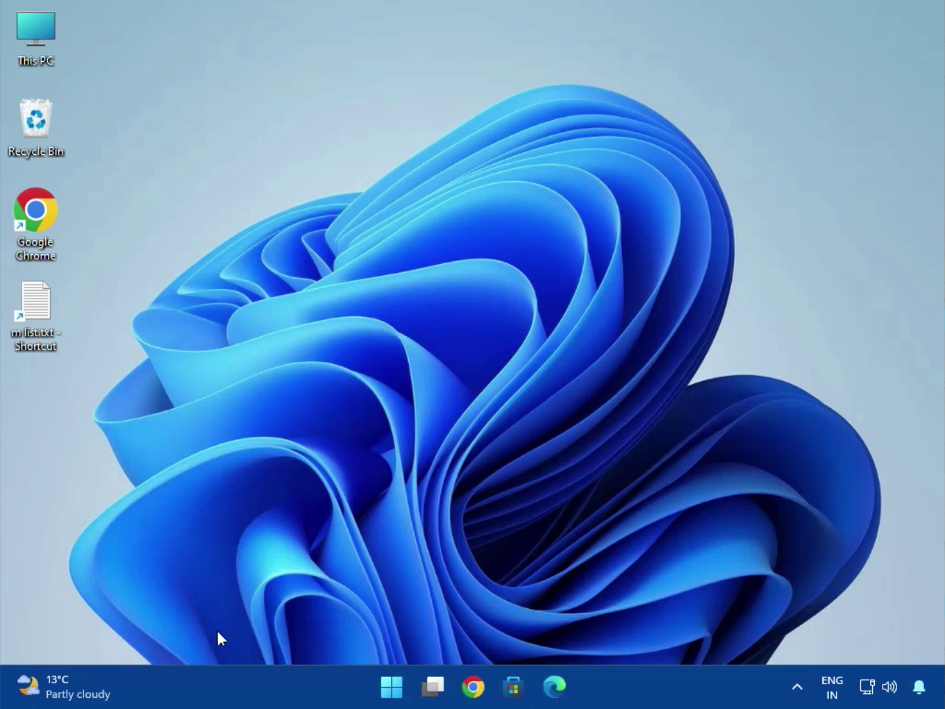
# Reset all sound devices and app volumes from System > Sound > Volume mixer, then close Settings
pyautogui.click(388, 688)
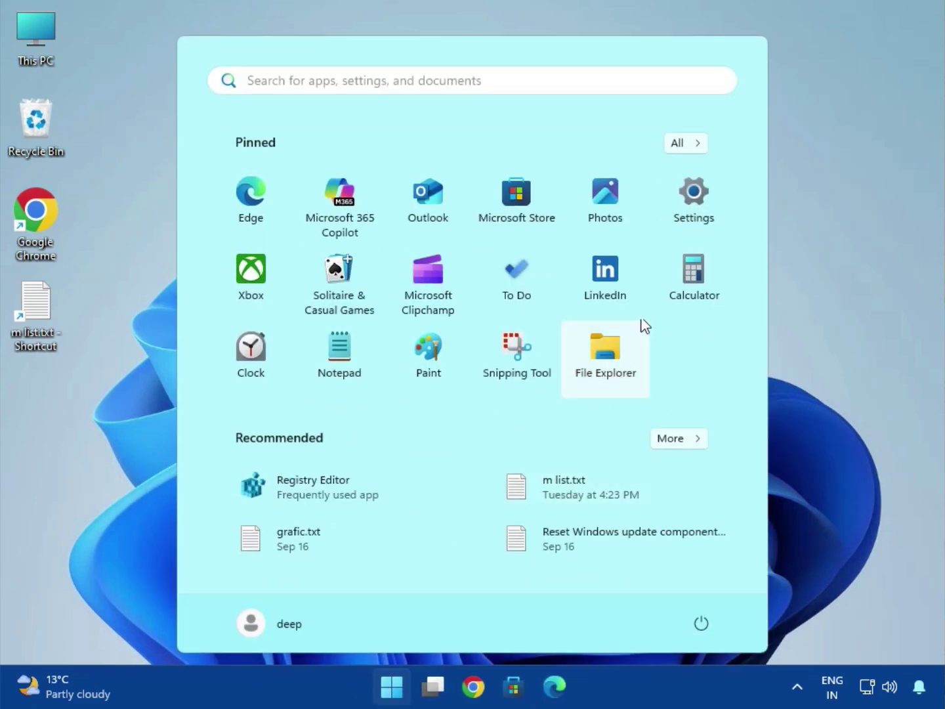
pyautogui.click(695, 204)
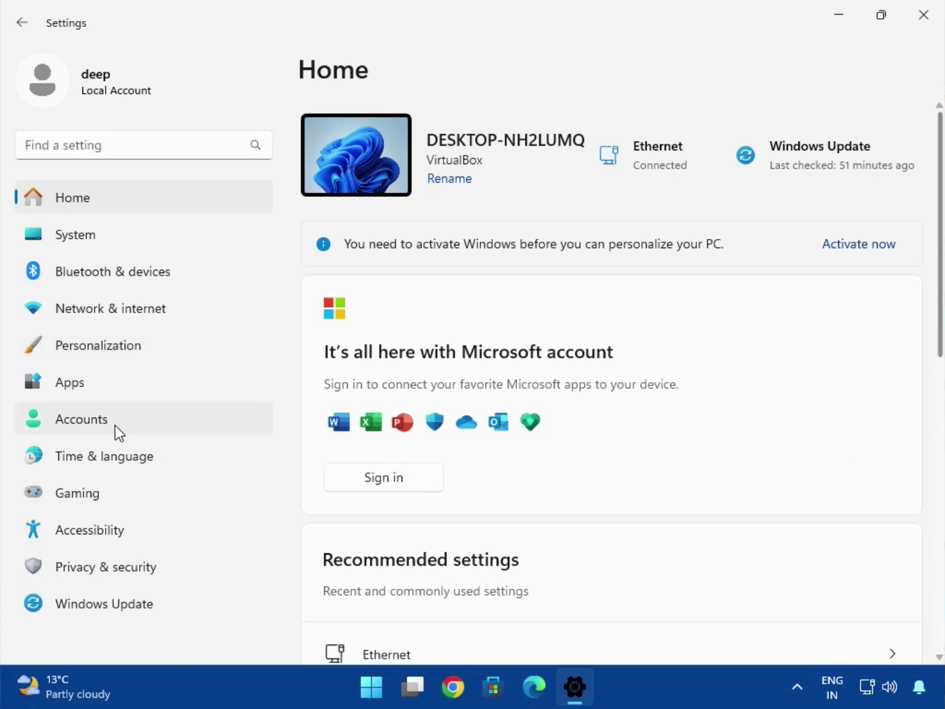
pyautogui.click(81, 237)
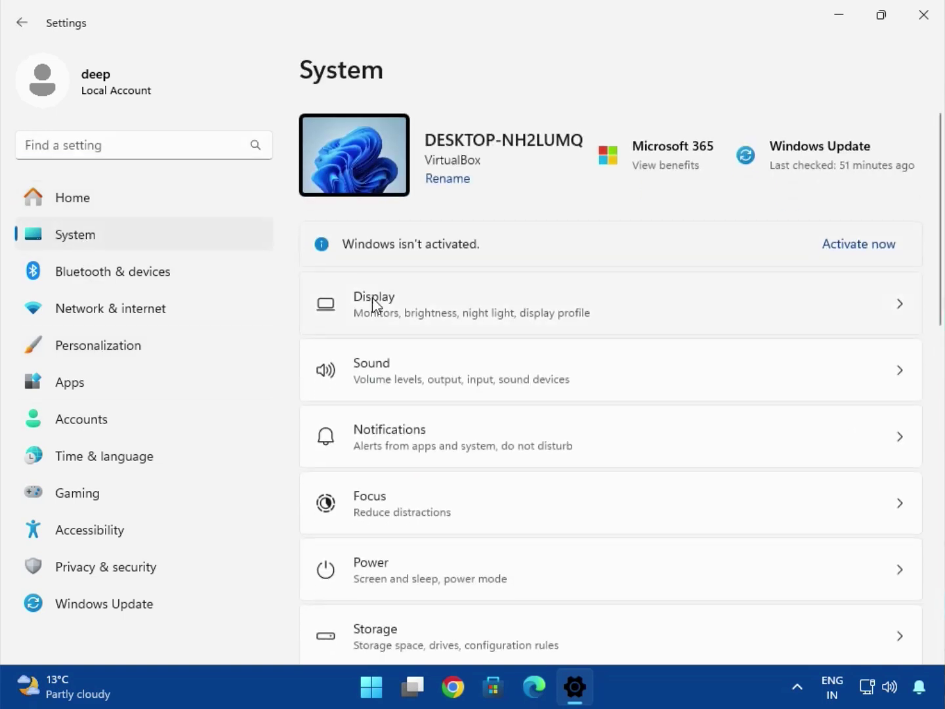
pyautogui.click(435, 374)
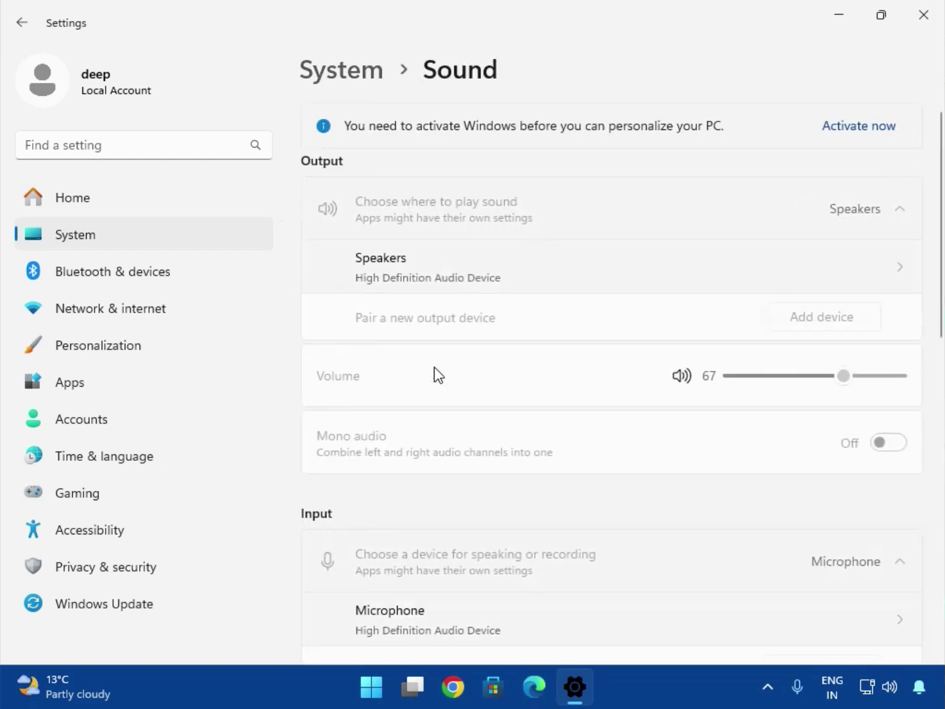
pyautogui.scroll(-8, 439, 375)
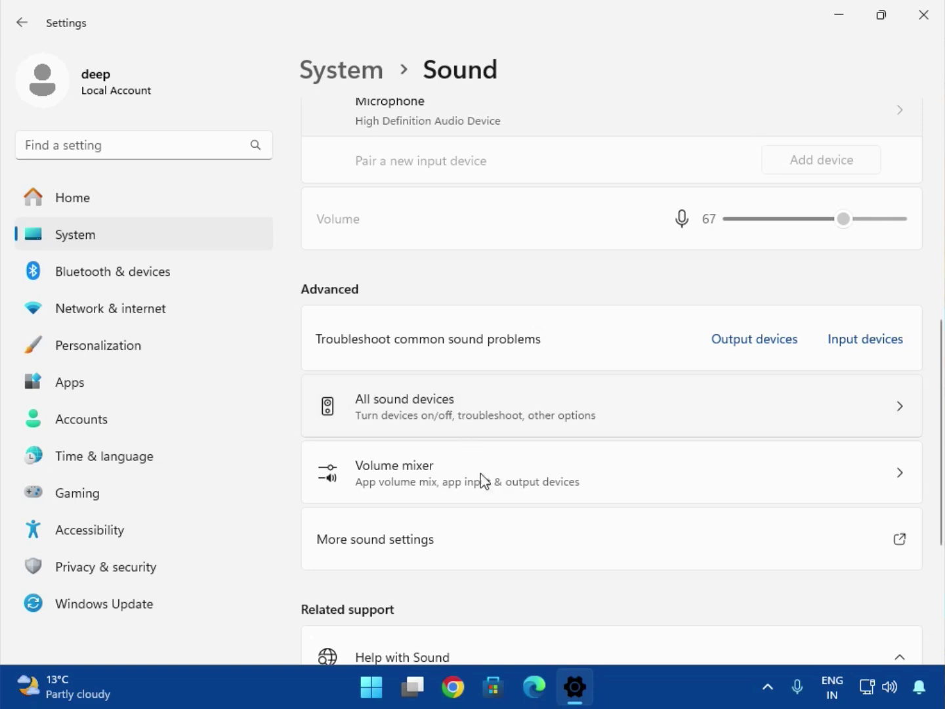
pyautogui.scroll(-2, 483, 478)
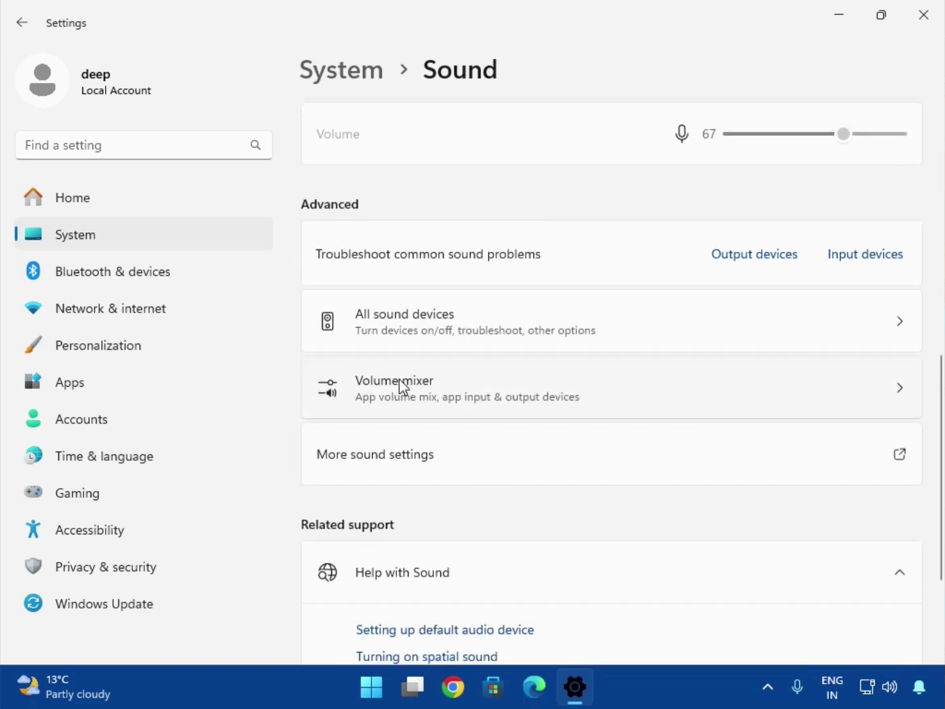
pyautogui.click(398, 379)
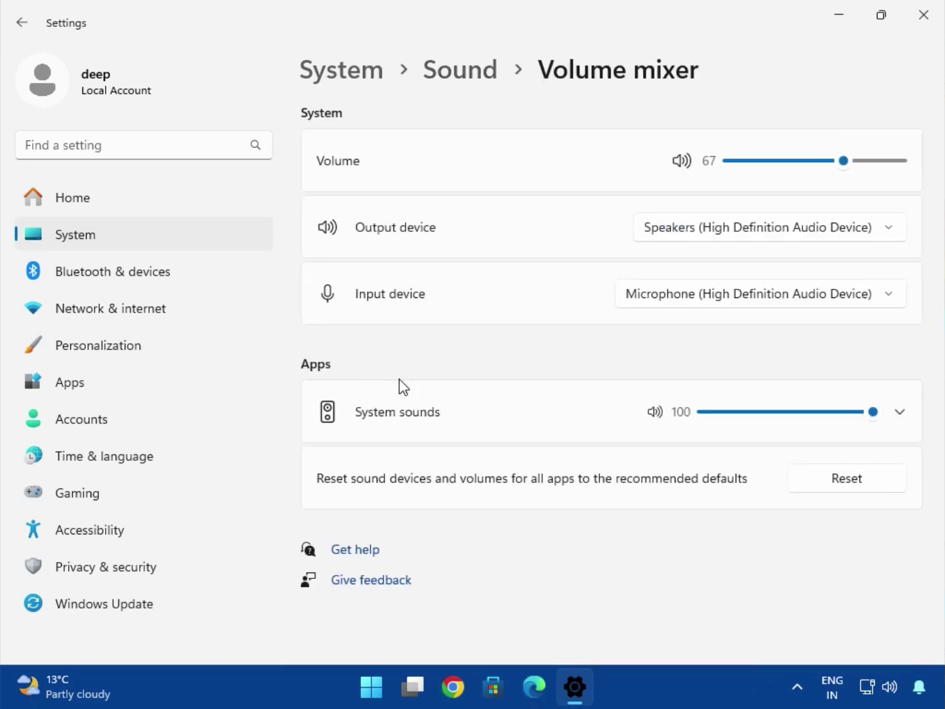
pyautogui.click(852, 486)
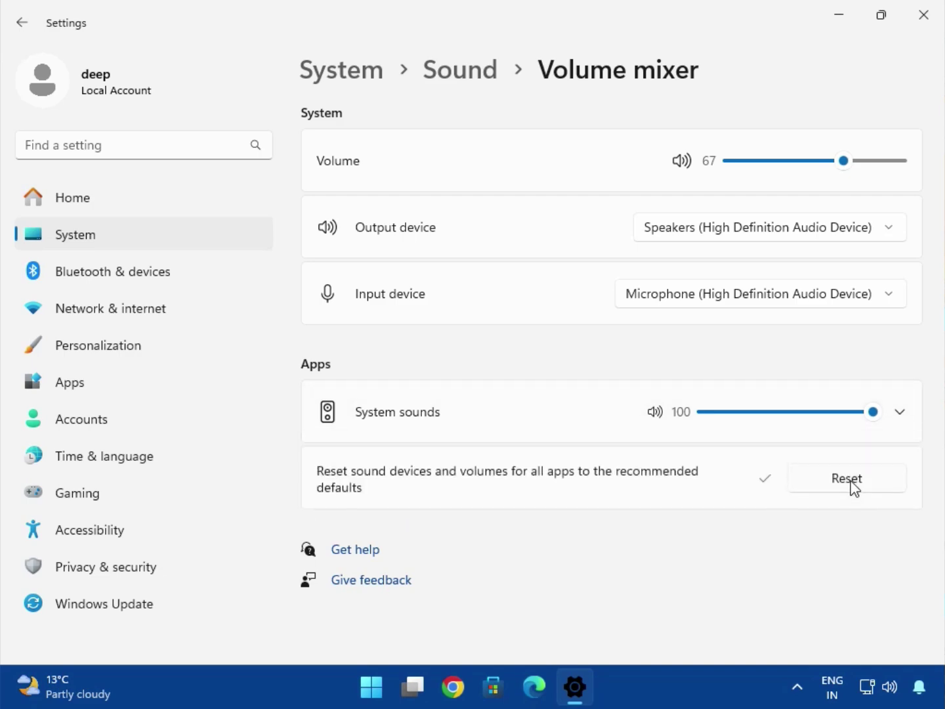
pyautogui.click(922, 15)
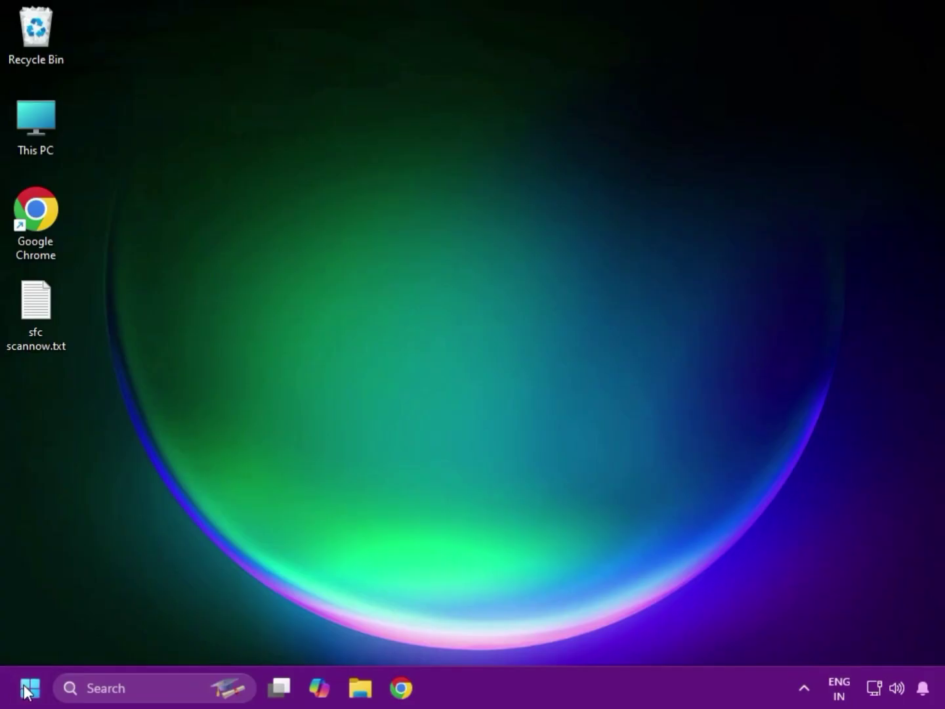
# Launch Device Manager from the Start right-click menu and turn on View > Show hidden devices
pyautogui.rightClick(27, 689)
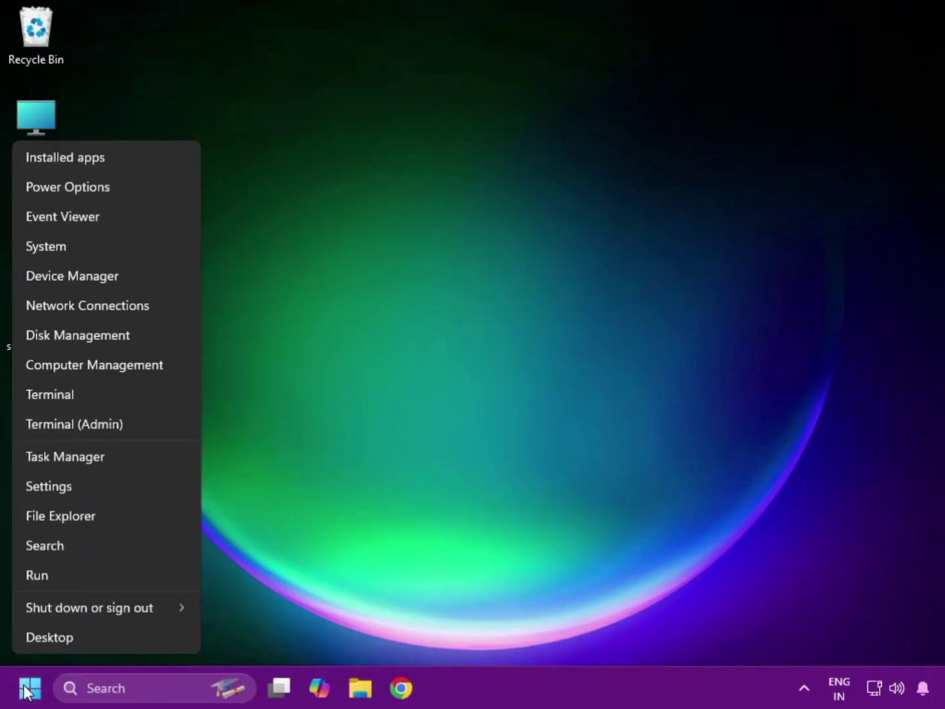
pyautogui.click(63, 275)
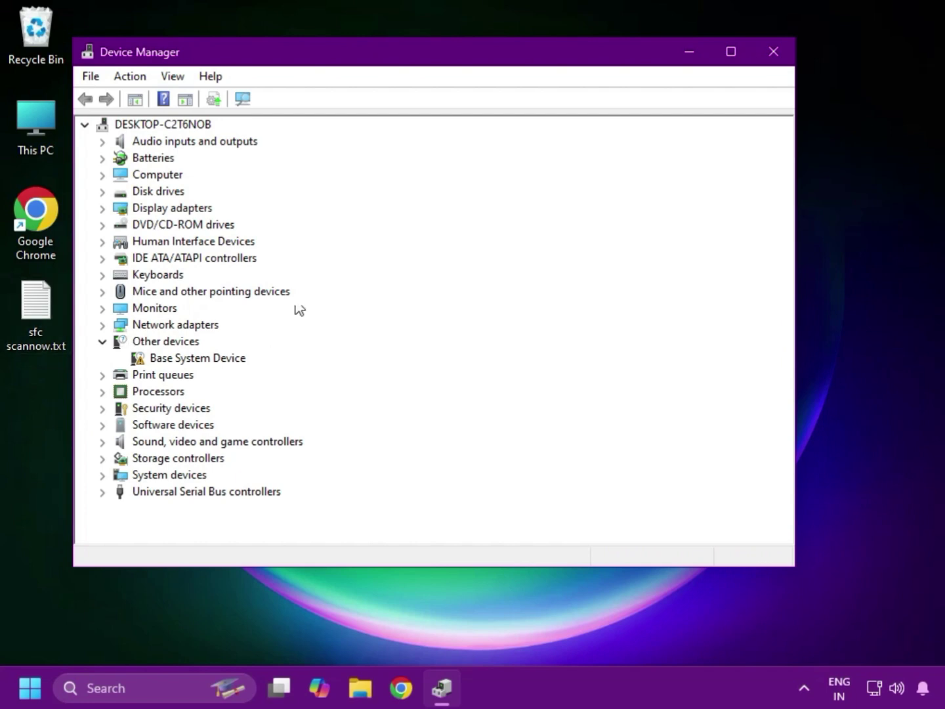
pyautogui.click(175, 79)
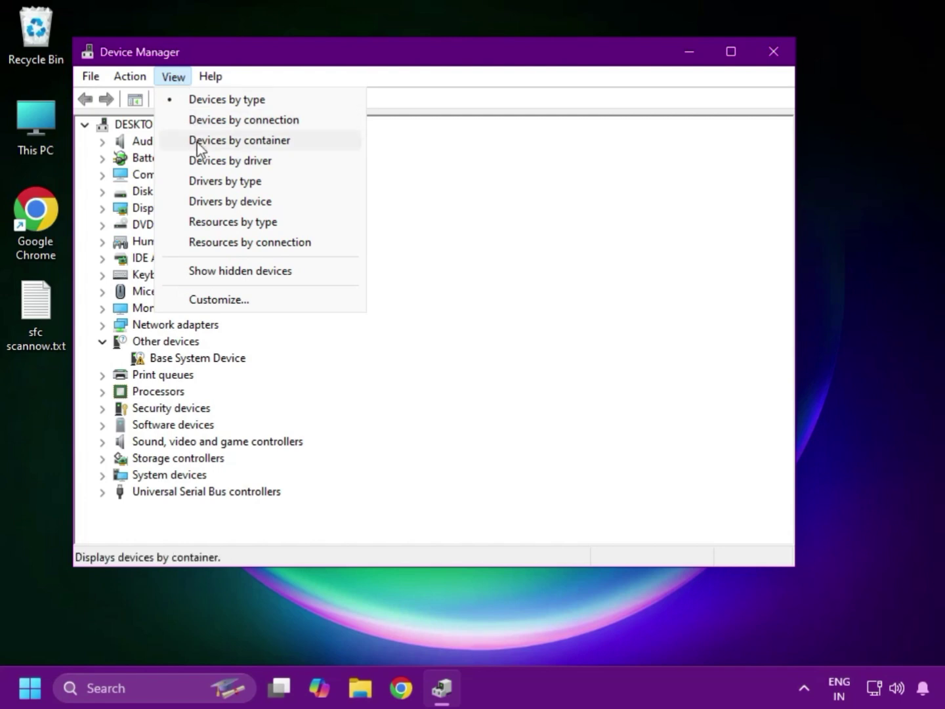
pyautogui.click(210, 272)
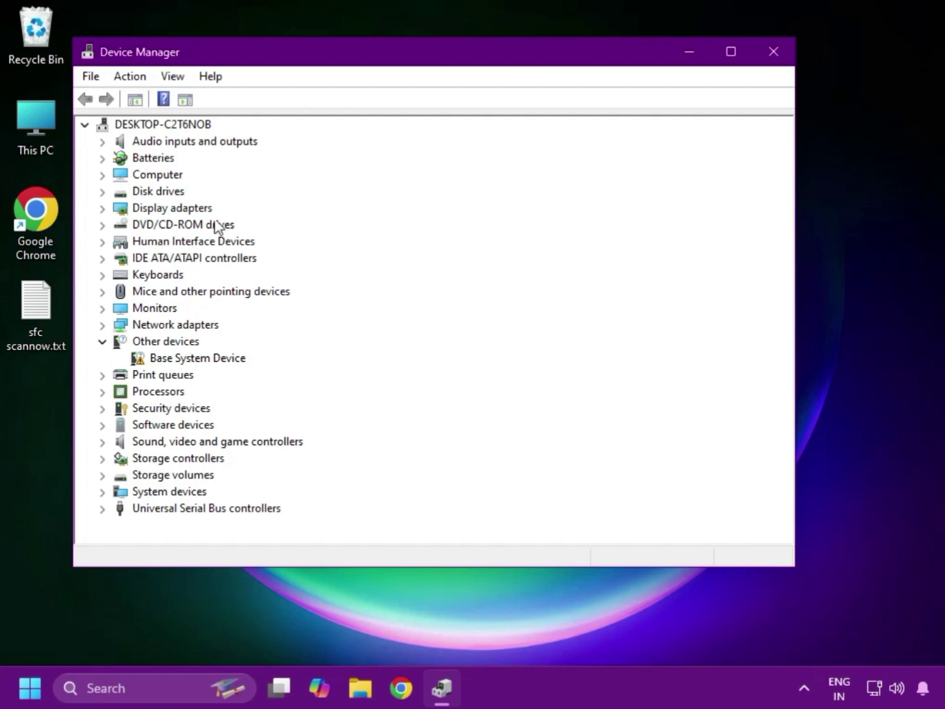
# Run automatic driver searches for both Speakers devices, confirming the best drivers are installed
pyautogui.click(103, 143)
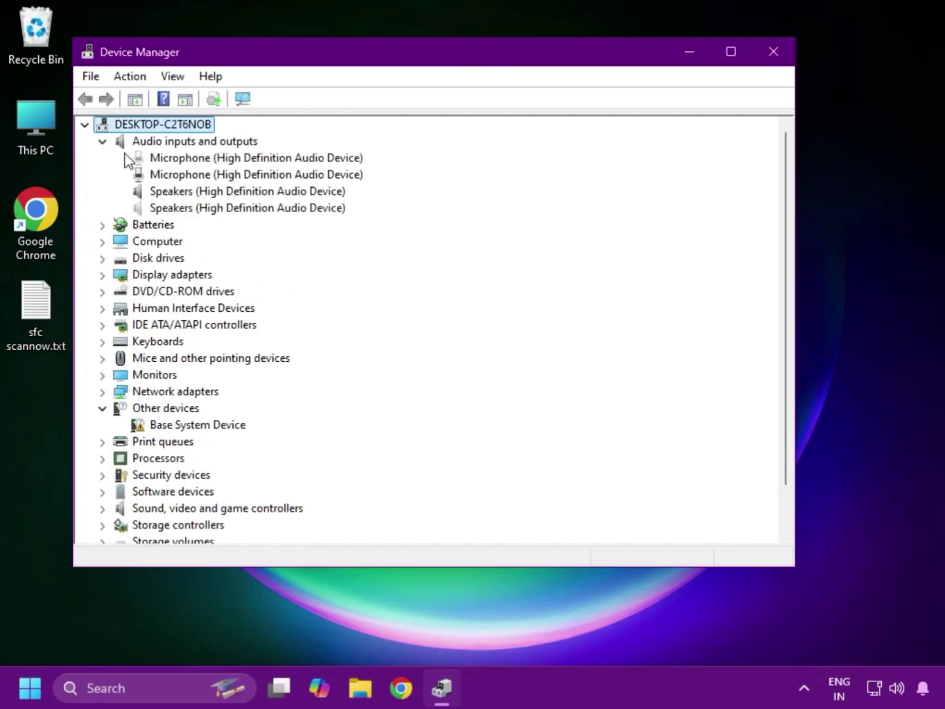
pyautogui.click(155, 175)
pyautogui.click(164, 193)
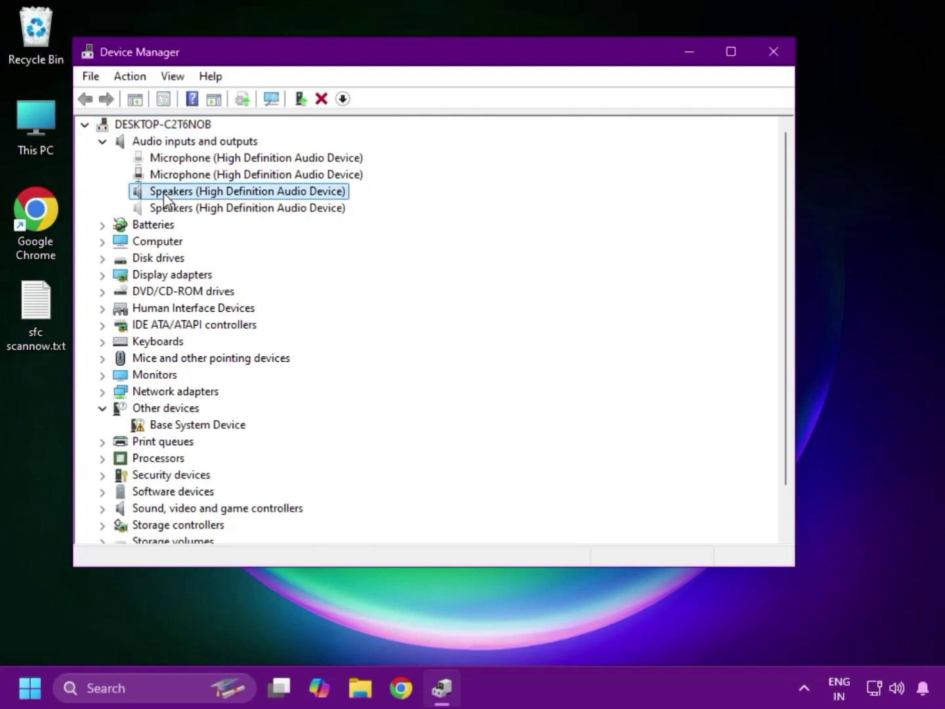
pyautogui.rightClick(164, 192)
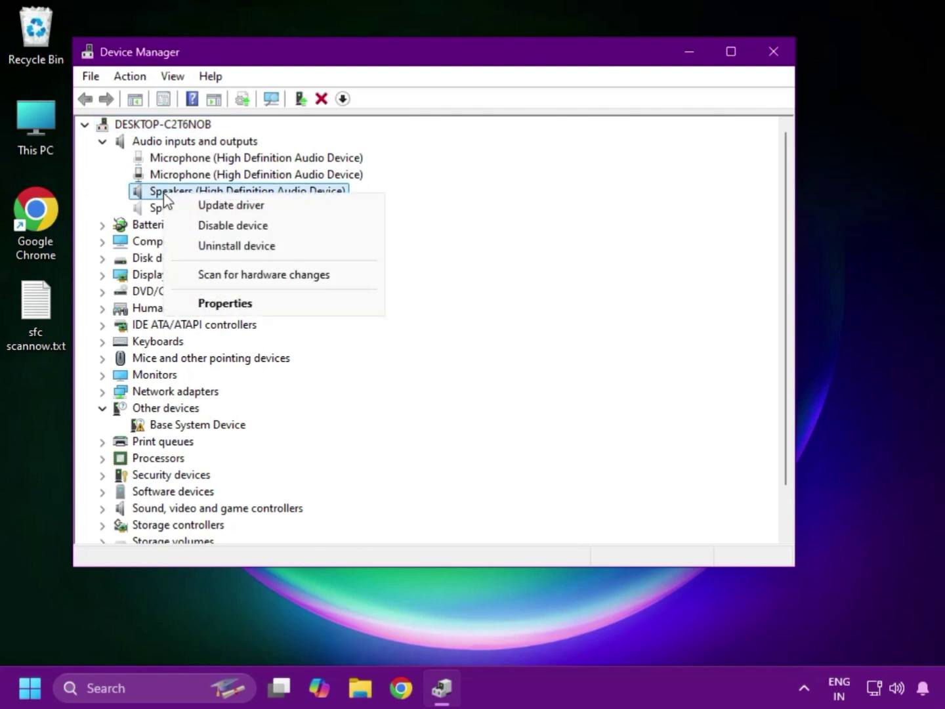
pyautogui.click(207, 205)
pyautogui.click(348, 296)
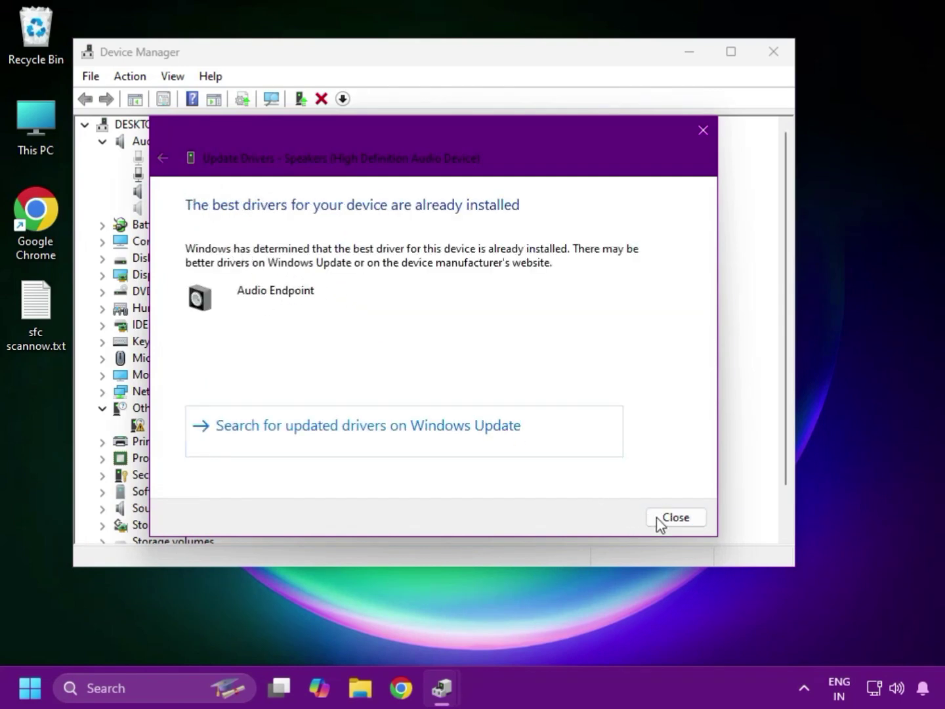
pyautogui.click(676, 517)
pyautogui.rightClick(183, 213)
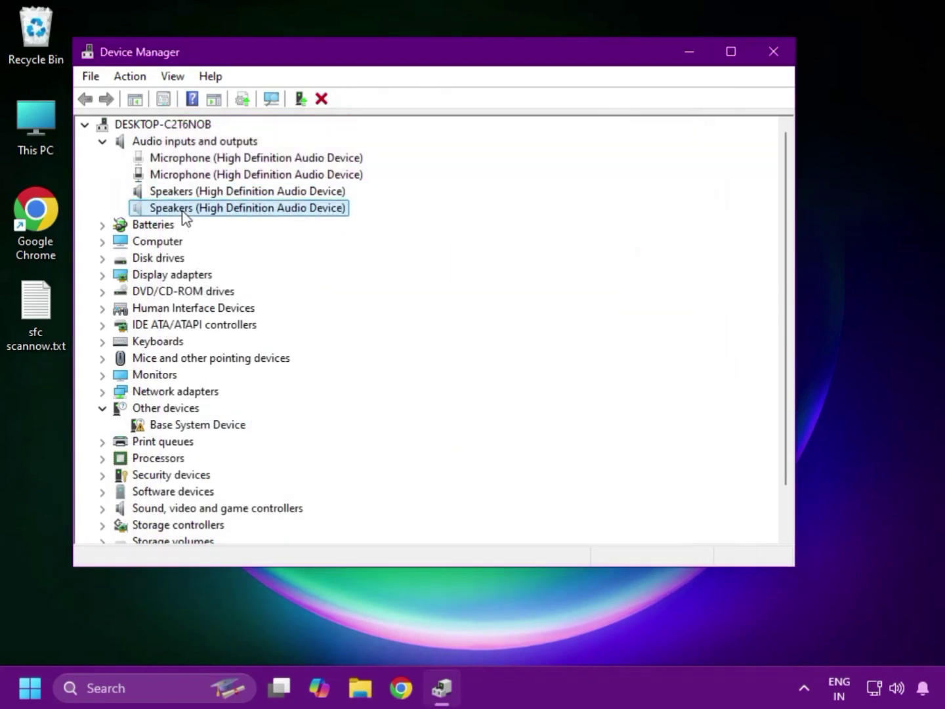
pyautogui.click(227, 223)
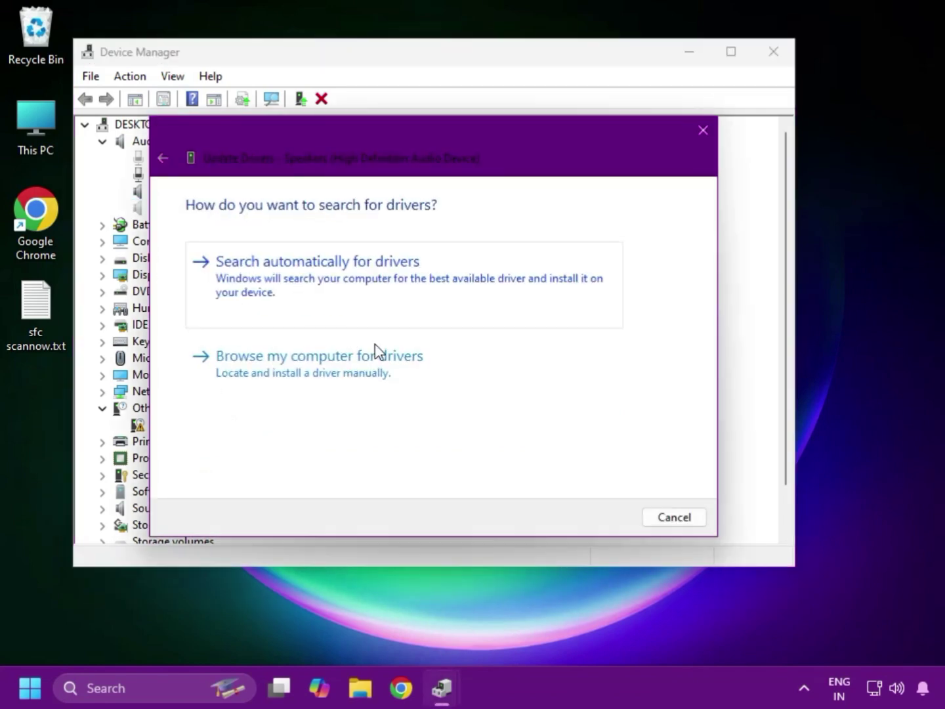
pyautogui.click(393, 306)
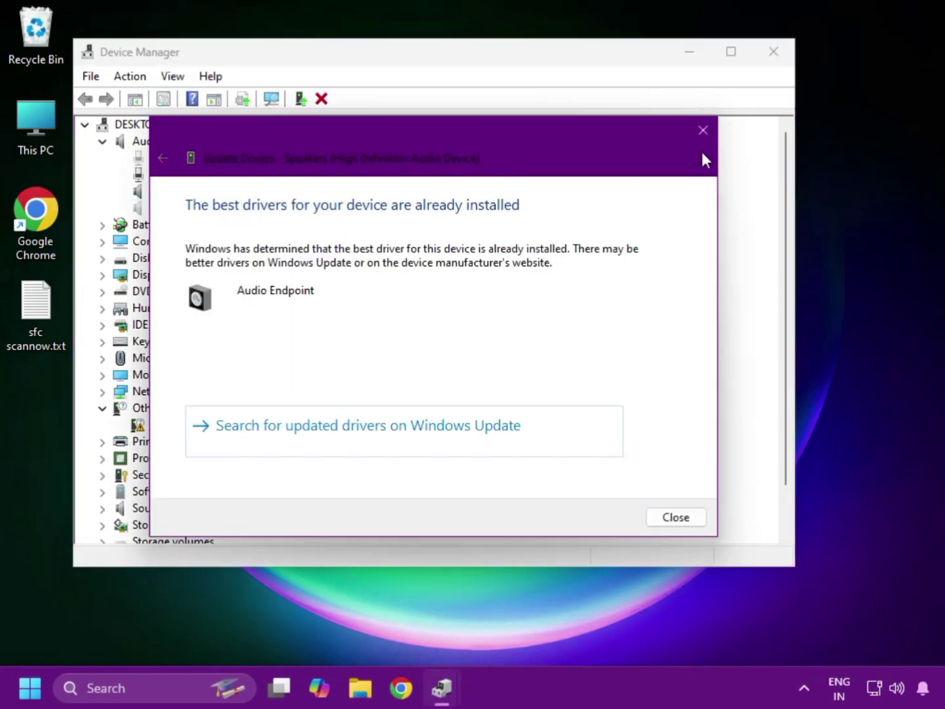
pyautogui.click(703, 130)
# Search automatically for a newer Microphone driver and dismiss the 'best driver installed' result
pyautogui.click(199, 176)
pyautogui.rightClick(198, 176)
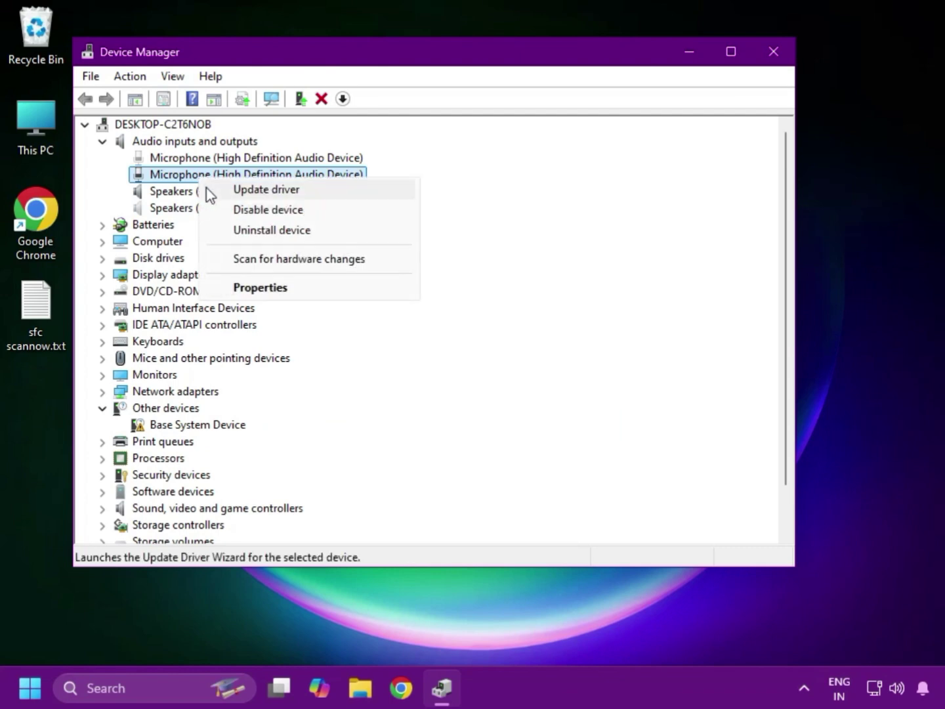
pyautogui.click(225, 191)
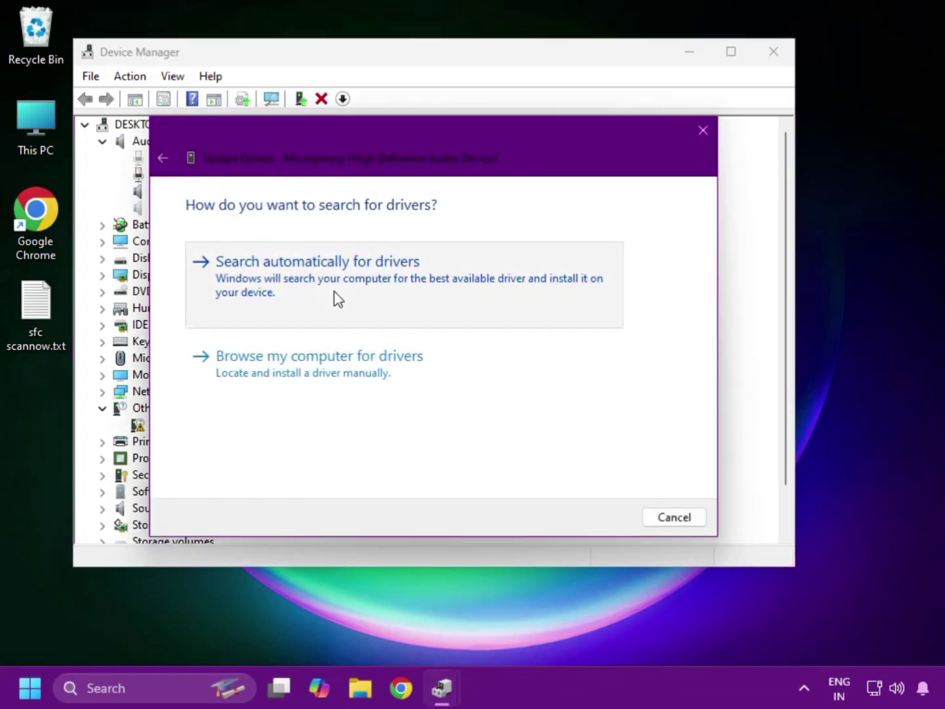
pyautogui.click(338, 300)
pyautogui.click(678, 519)
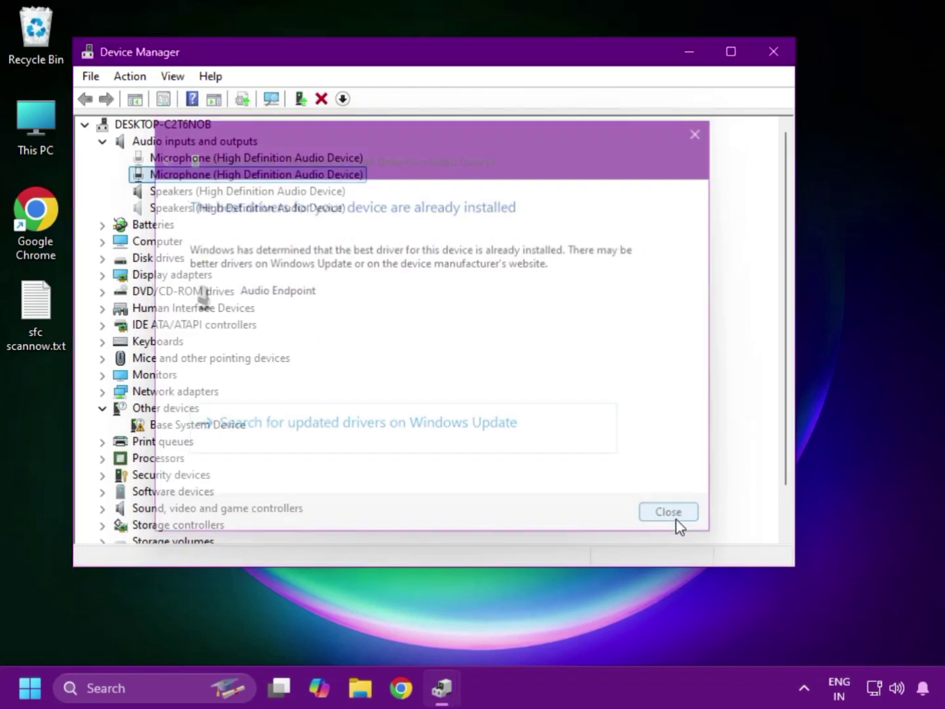
# Close and reopen Device Manager from the Start right-click menu
pyautogui.click(774, 52)
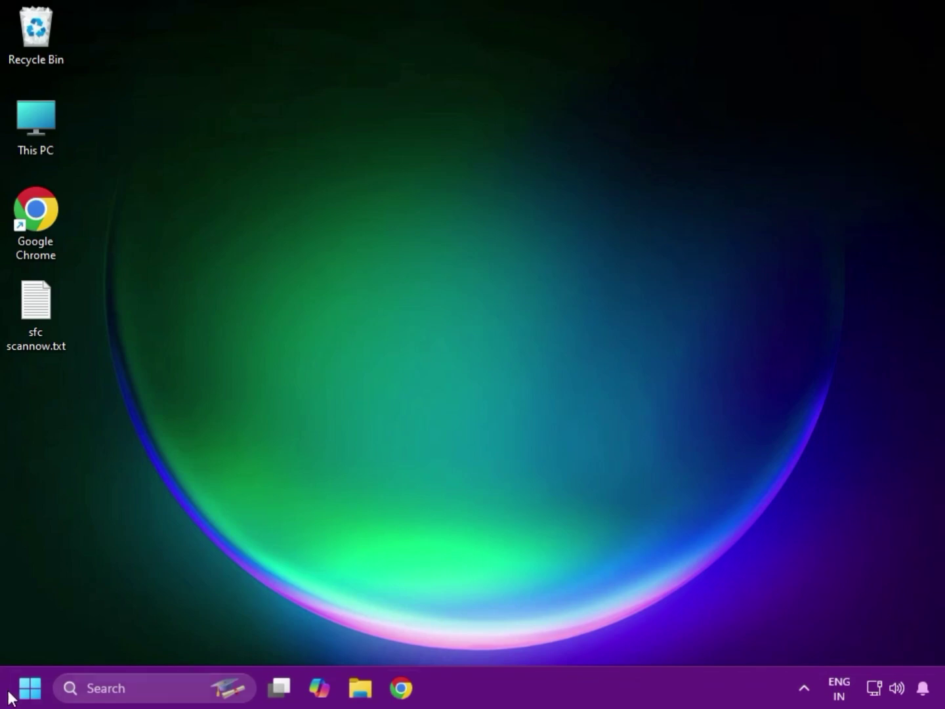
pyautogui.rightClick(29, 690)
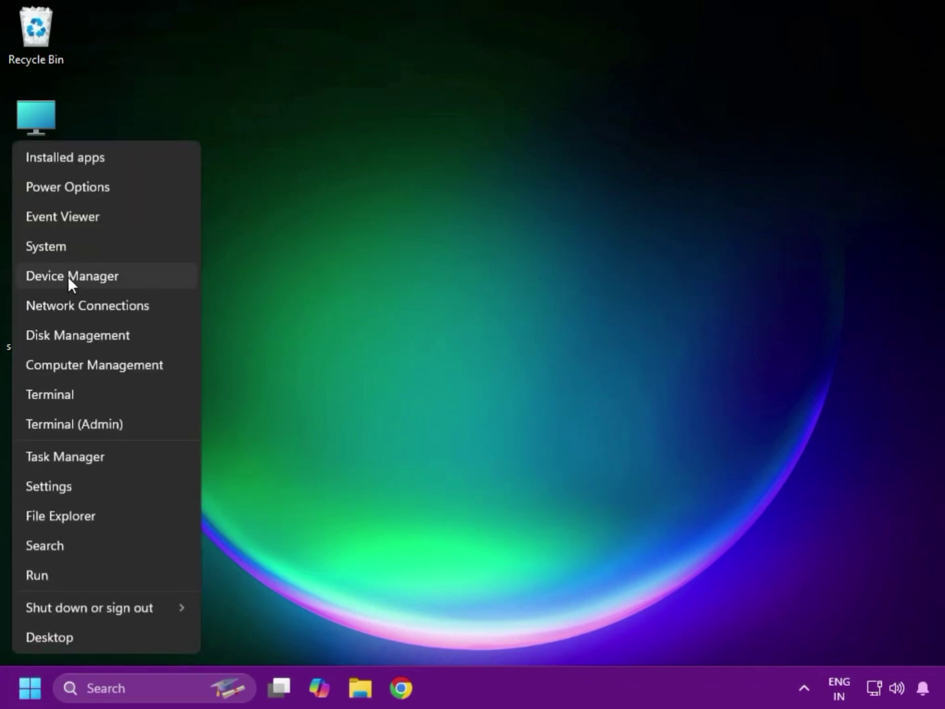
pyautogui.click(68, 278)
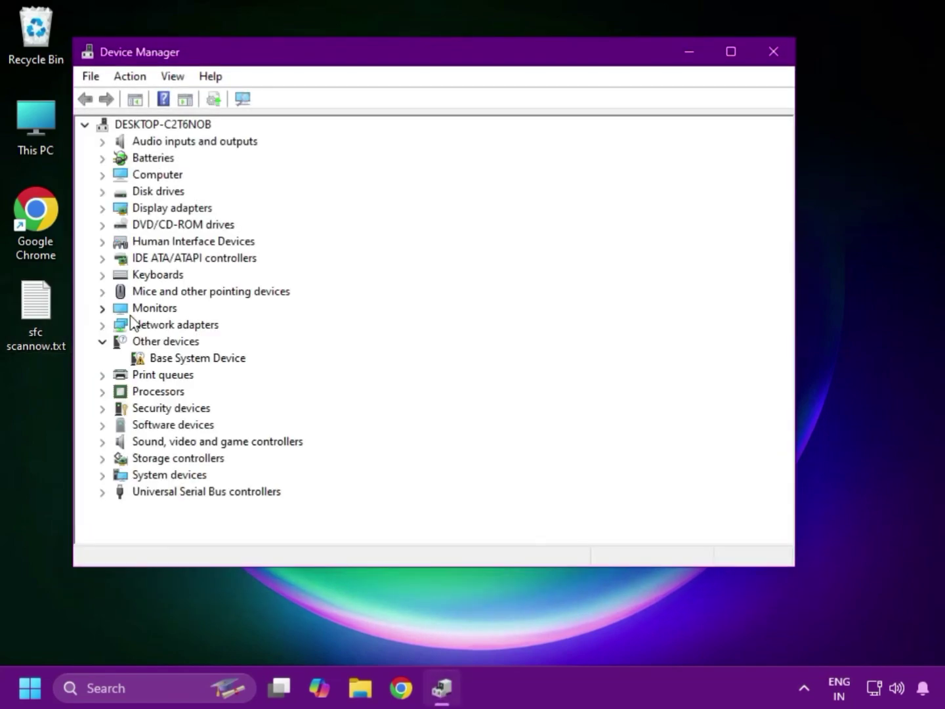
# Uninstall the Speakers and Microphone devices under Audio inputs and outputs
pyautogui.click(103, 142)
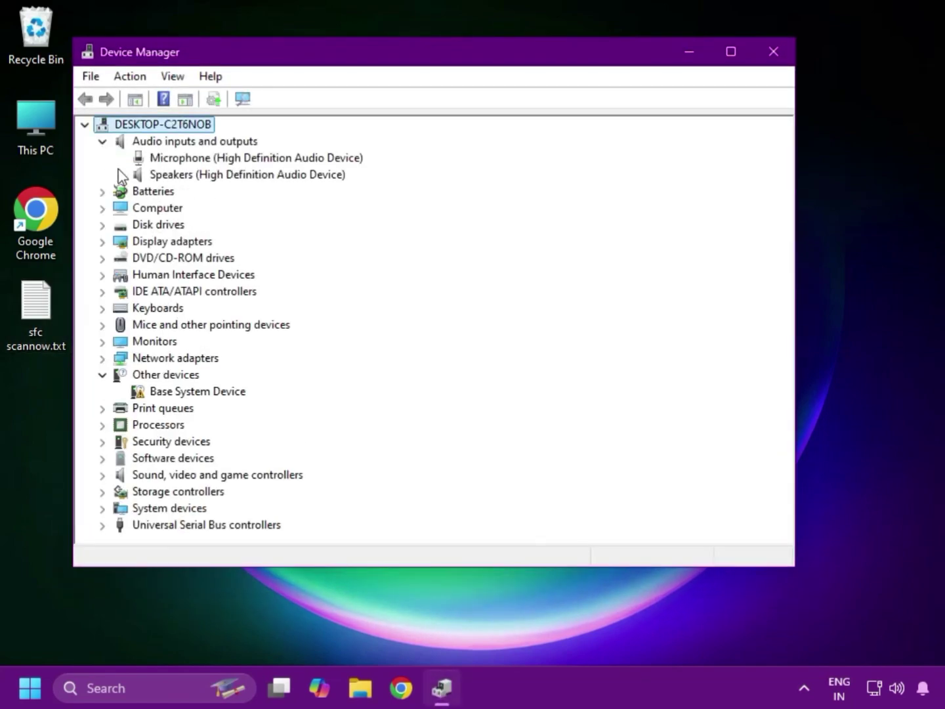
pyautogui.click(182, 175)
pyautogui.rightClick(183, 176)
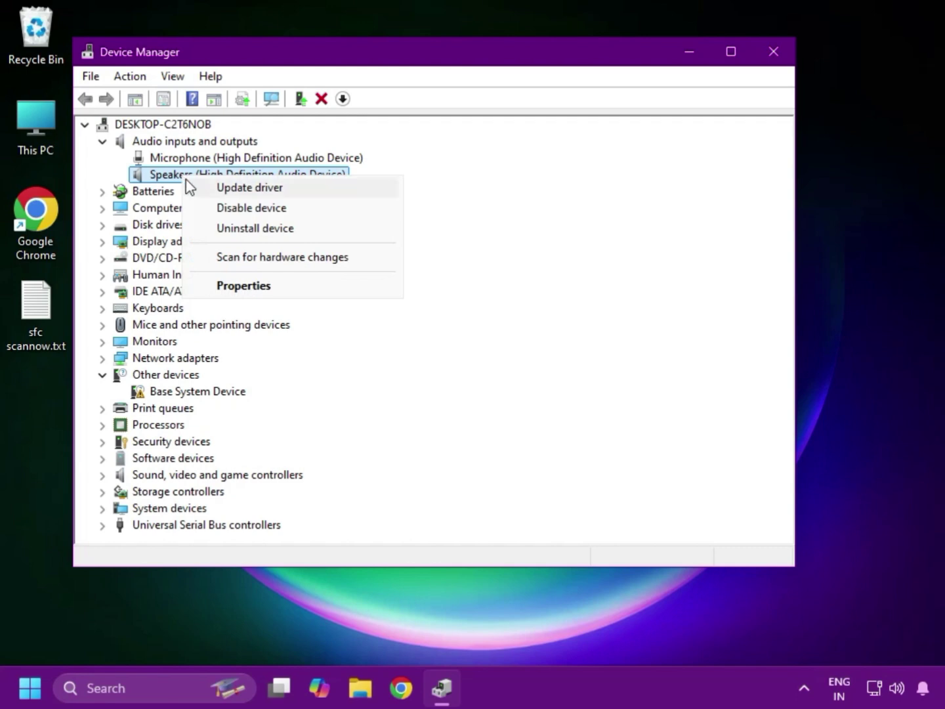
pyautogui.click(263, 232)
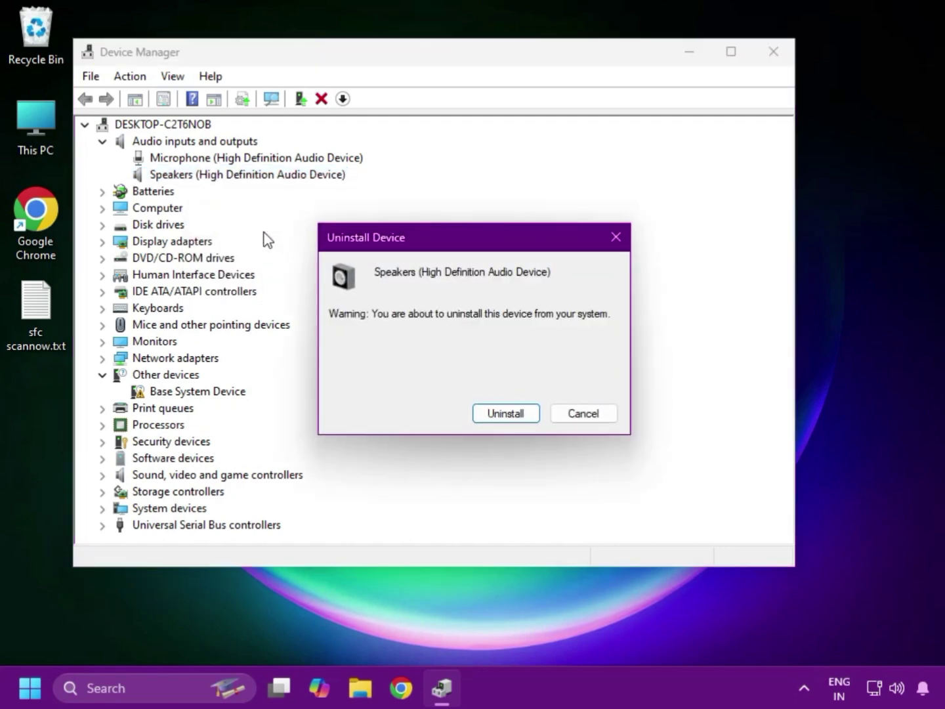
pyautogui.click(501, 416)
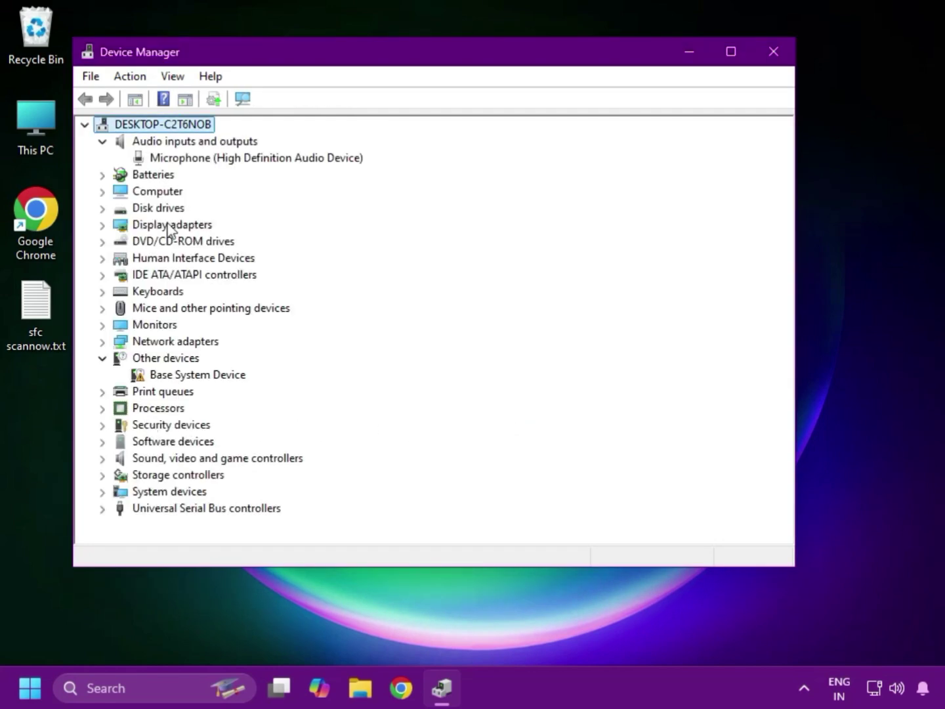
pyautogui.click(203, 162)
pyautogui.rightClick(200, 159)
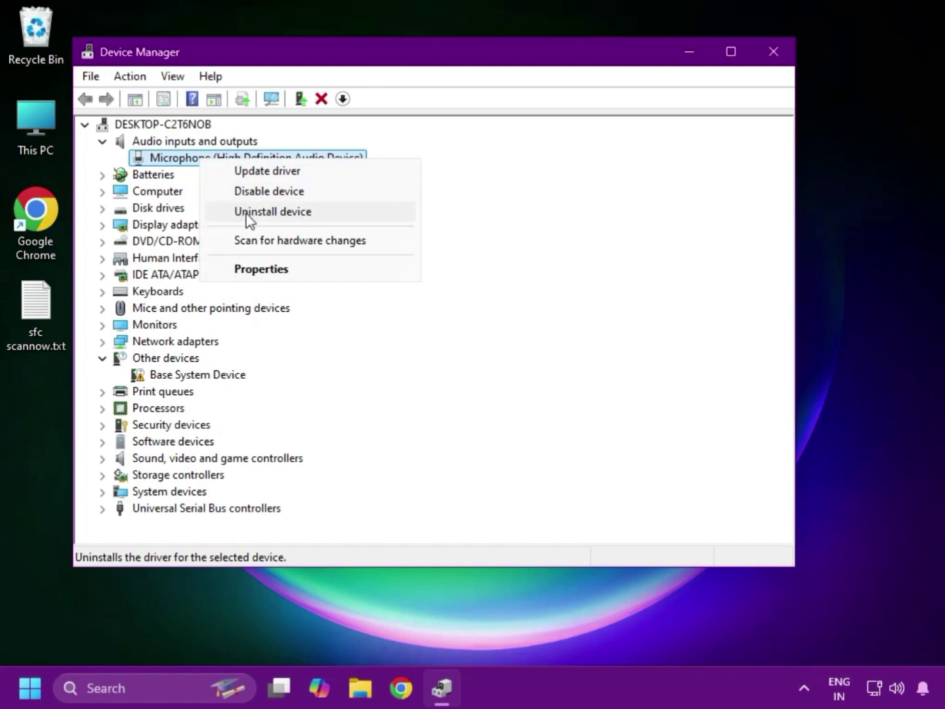
pyautogui.click(250, 212)
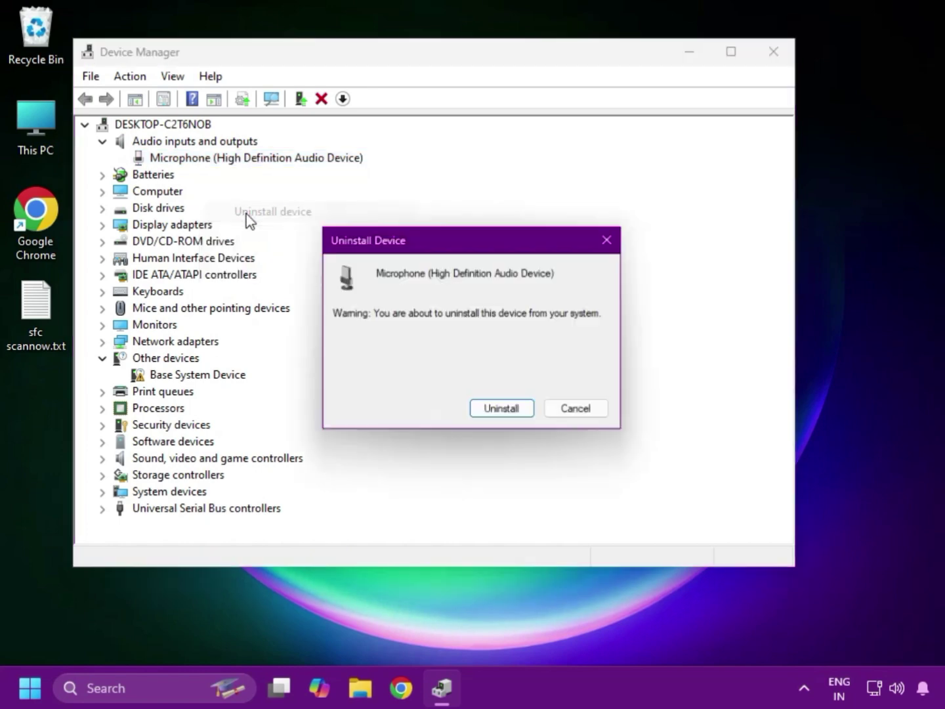
pyautogui.click(507, 413)
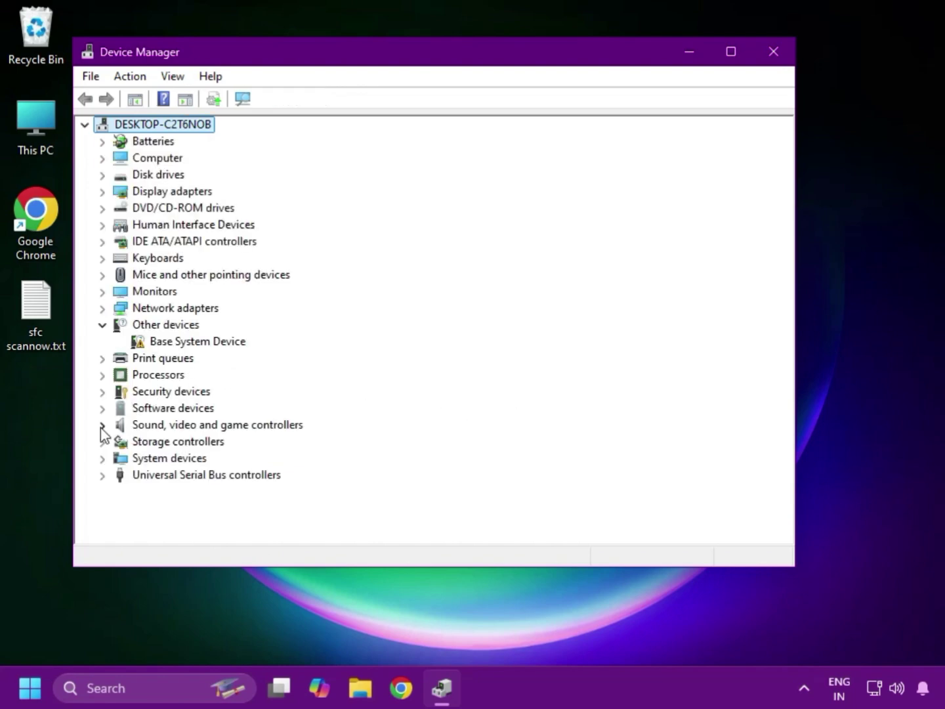
# Uninstall the High Definition Audio Device under Sound, video and game controllers
pyautogui.click(153, 428)
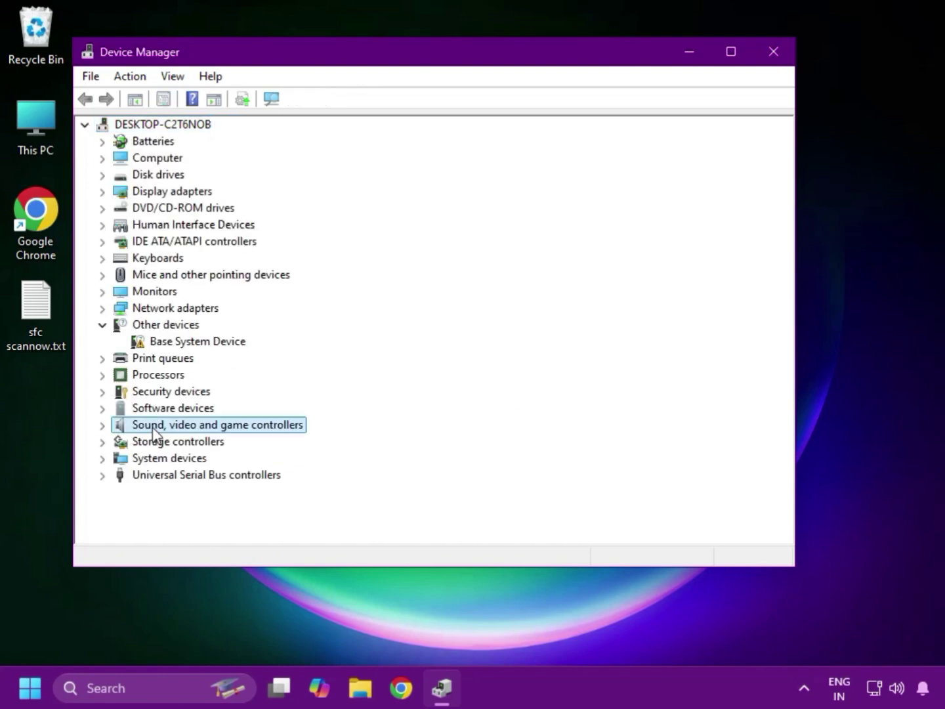
pyautogui.click(102, 427)
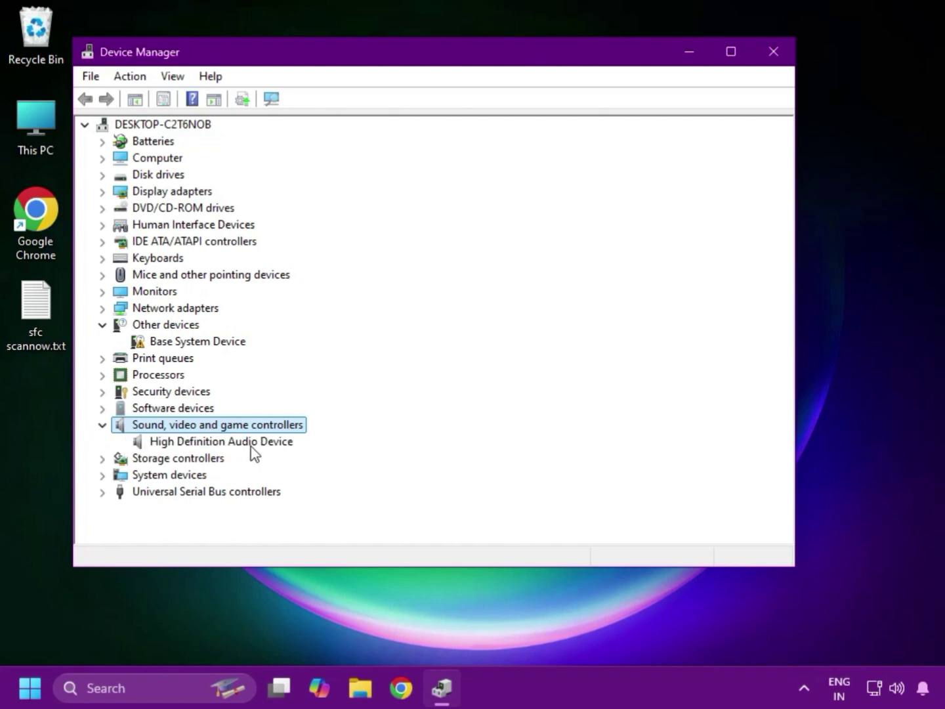
pyautogui.click(251, 446)
pyautogui.rightClick(252, 447)
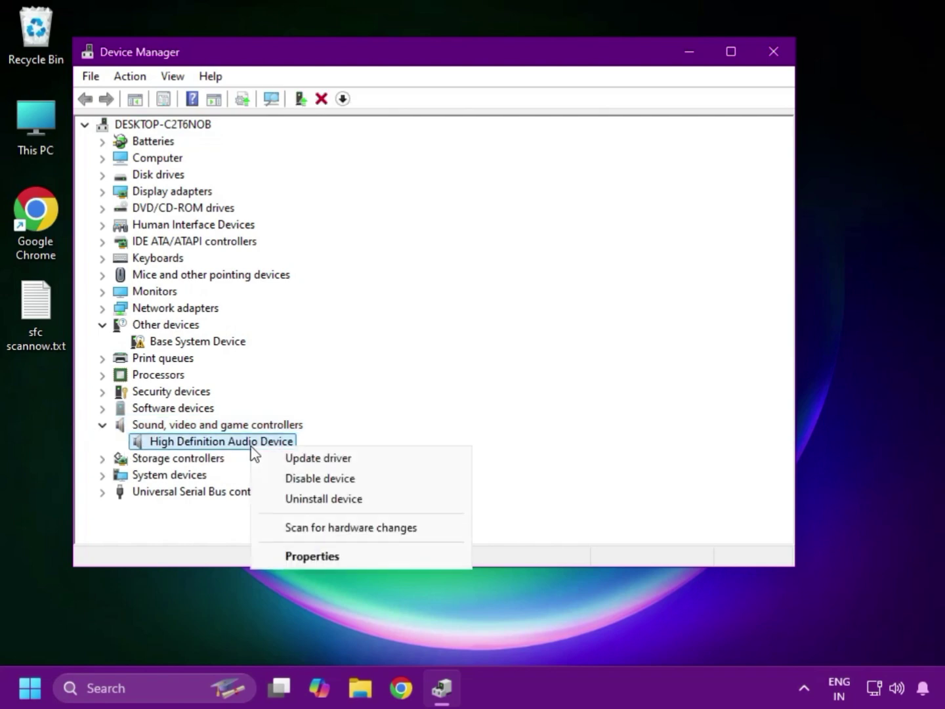
pyautogui.click(309, 502)
pyautogui.click(505, 416)
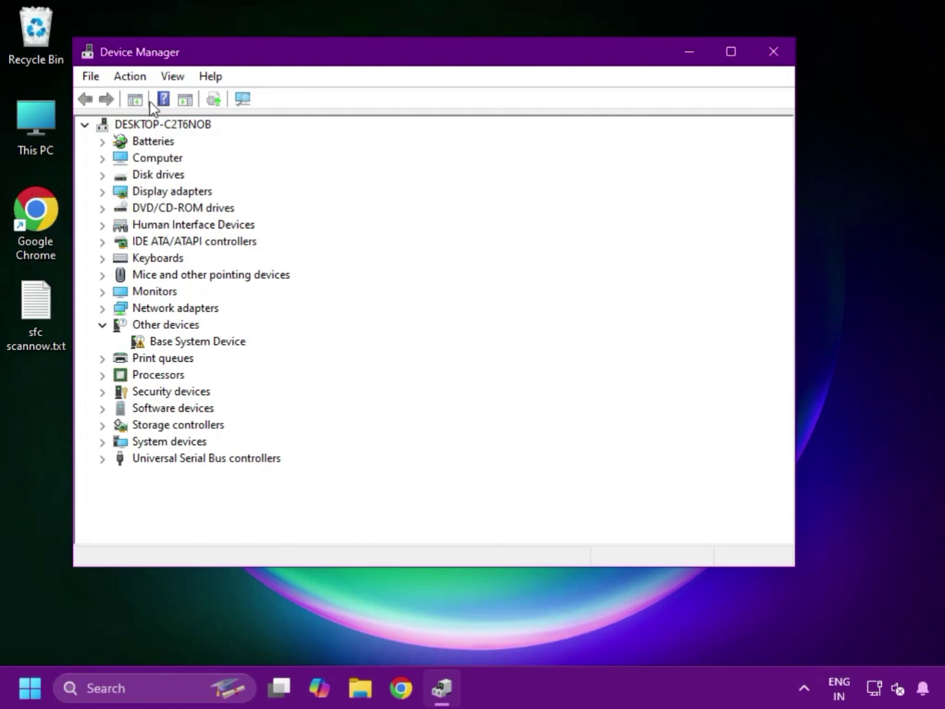
# Scan for hardware changes to restore audio devices and confirm the High Definition Audio Device's driver is current
pyautogui.click(245, 100)
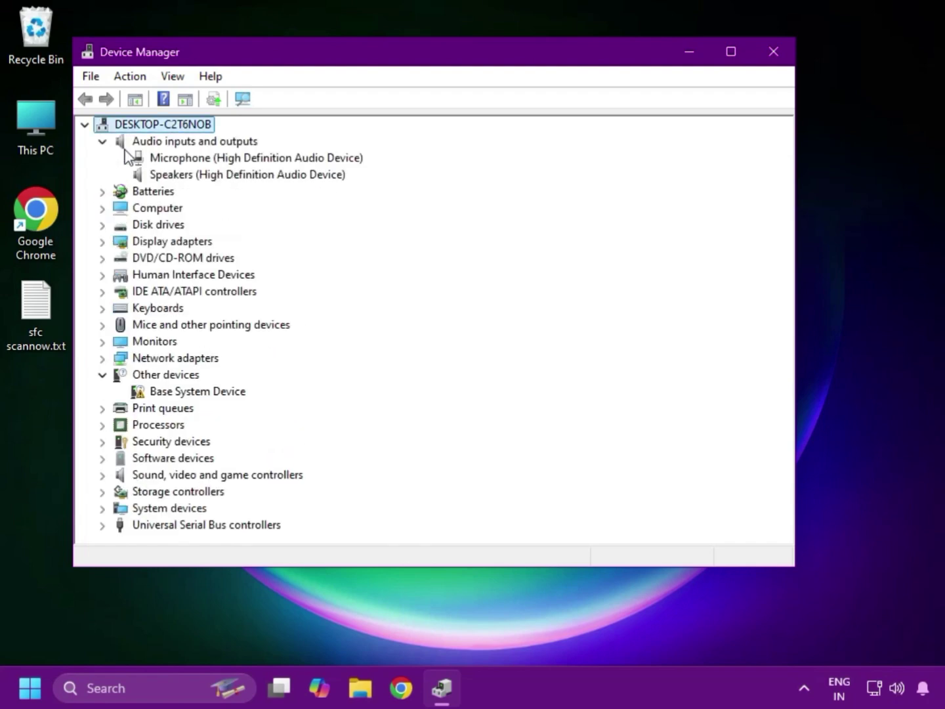
pyautogui.click(178, 161)
pyautogui.click(177, 176)
pyautogui.click(147, 479)
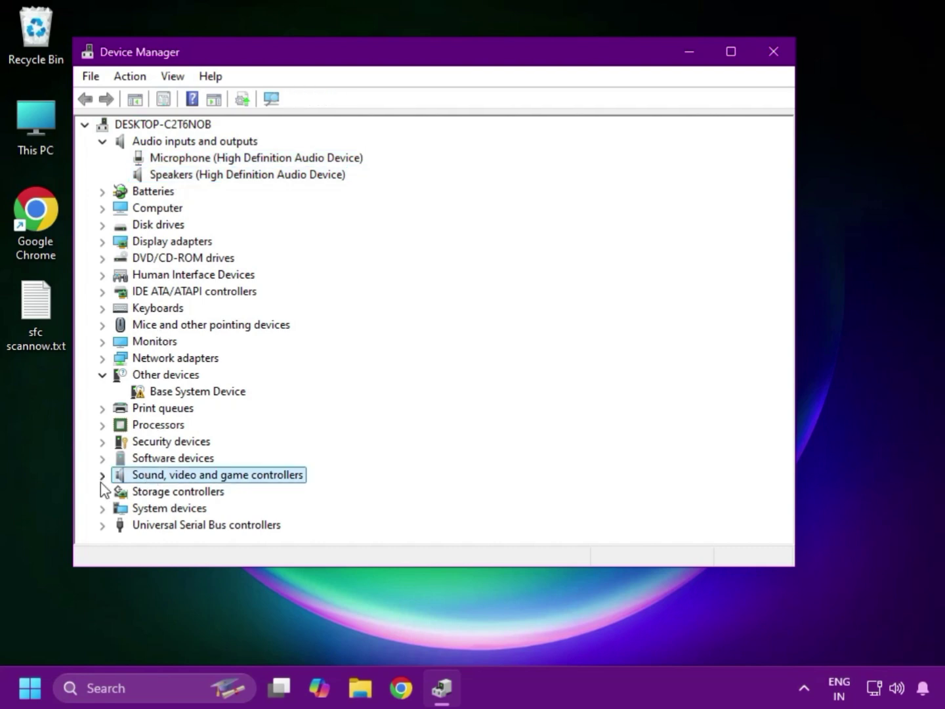
pyautogui.click(102, 477)
pyautogui.rightClick(177, 491)
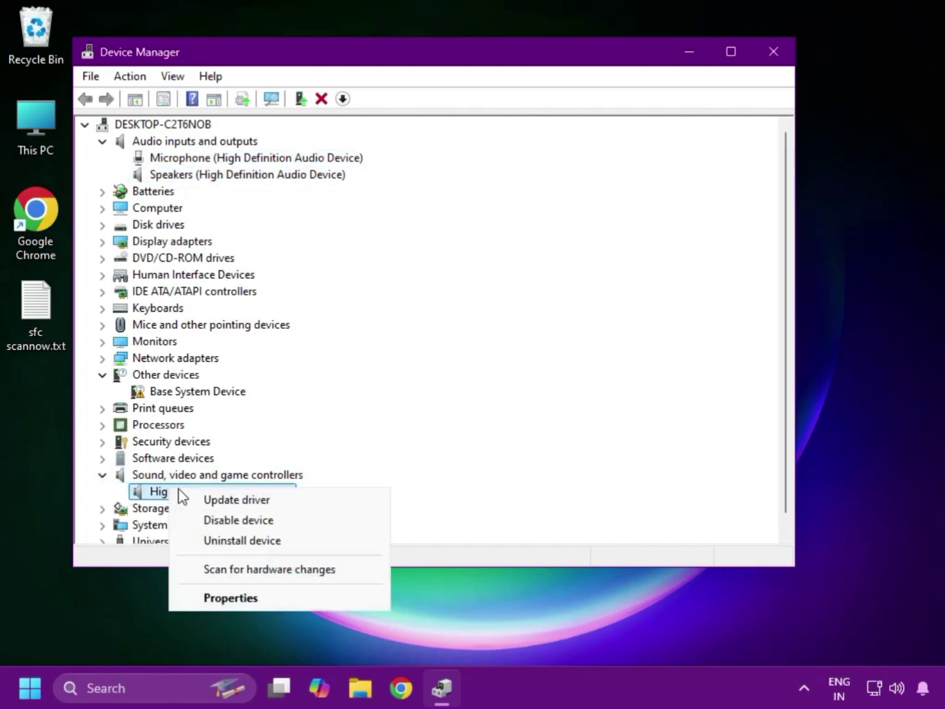
pyautogui.click(218, 504)
pyautogui.click(333, 266)
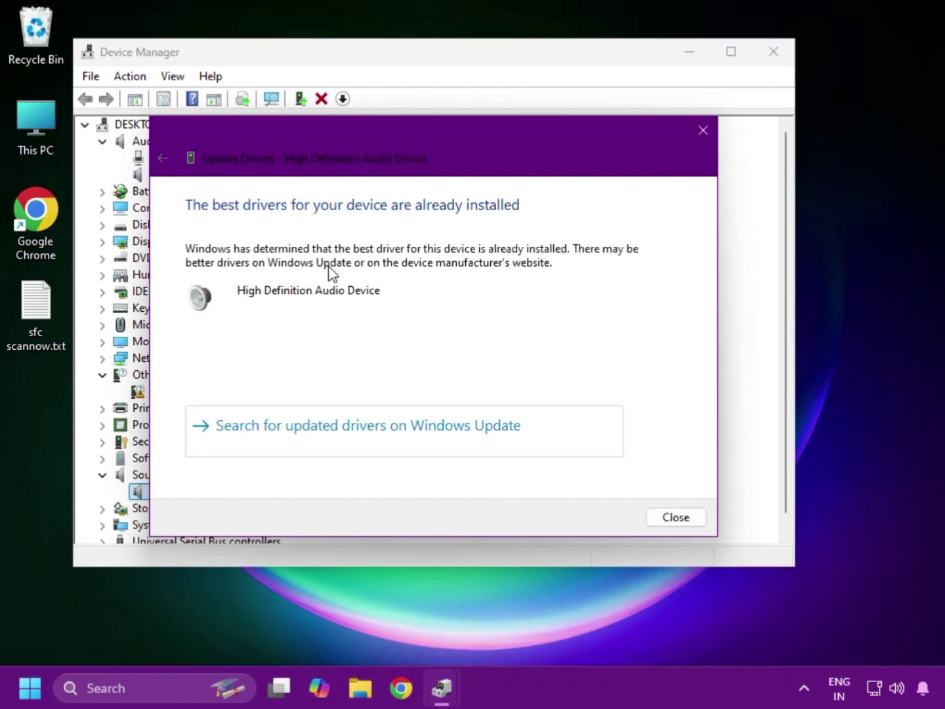
pyautogui.click(677, 517)
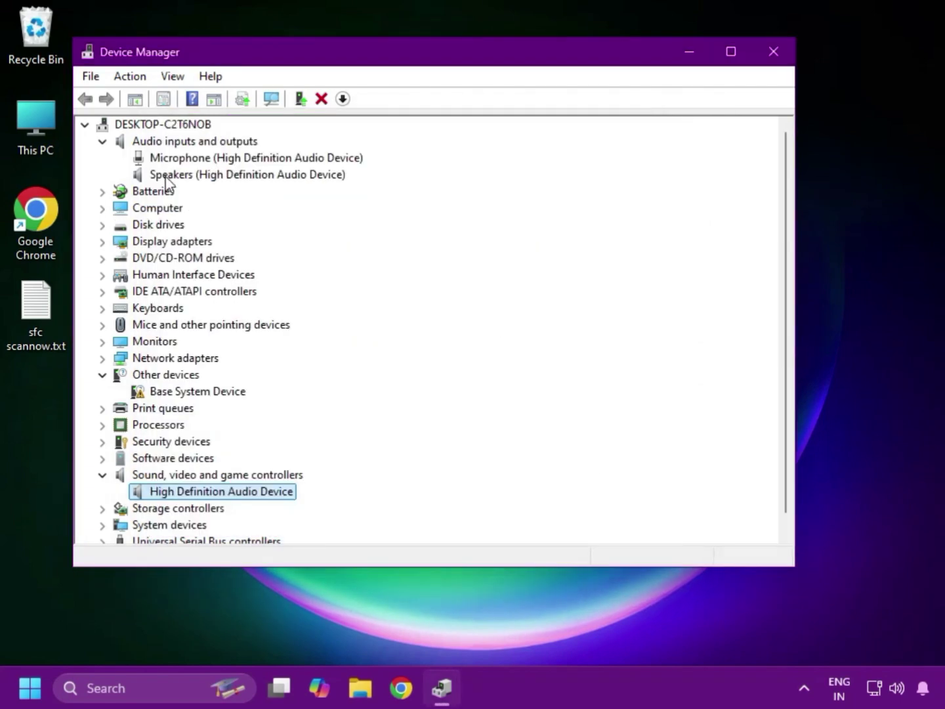
# Confirm via automatic search that the Speakers already have the best driver
pyautogui.rightClick(196, 174)
pyautogui.click(293, 186)
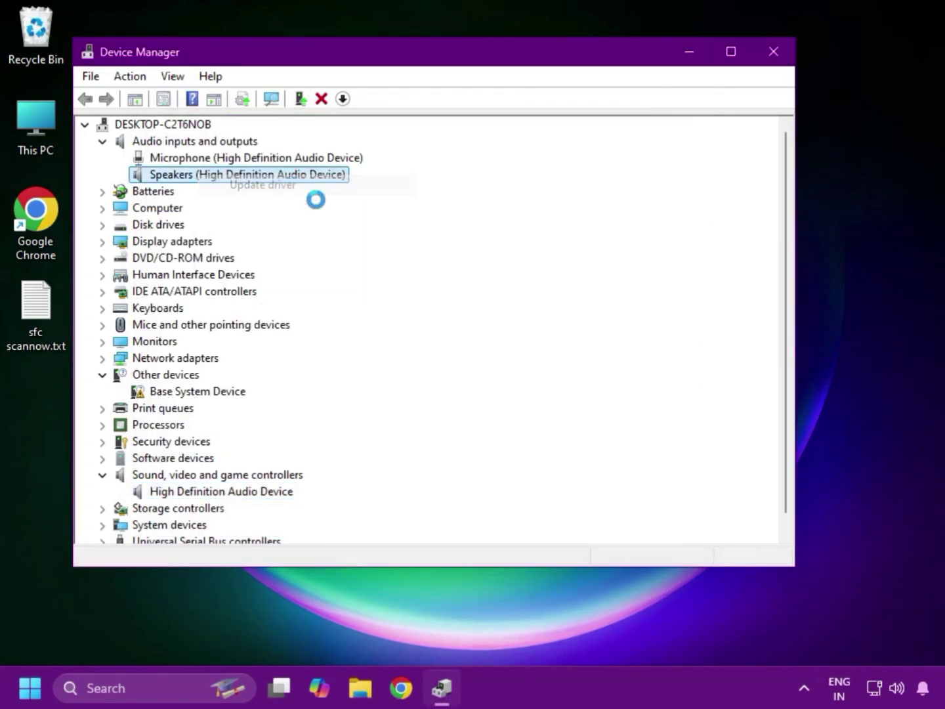
pyautogui.click(474, 292)
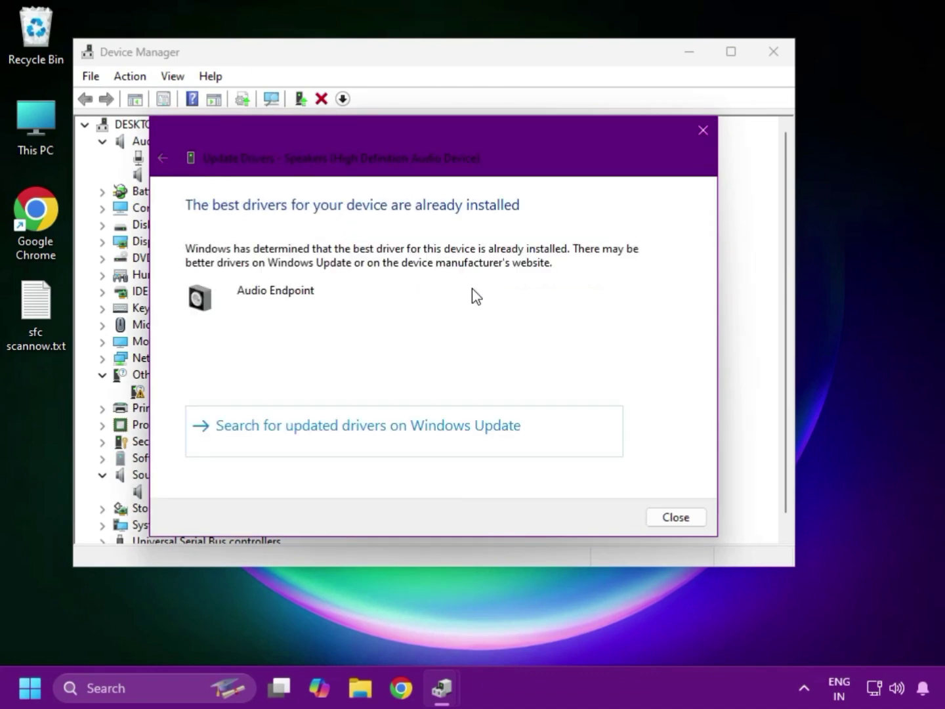
pyautogui.press('Escape')
# Confirm via automatic search that the Microphone has the best driver, then close Device Manager
pyautogui.click(154, 156)
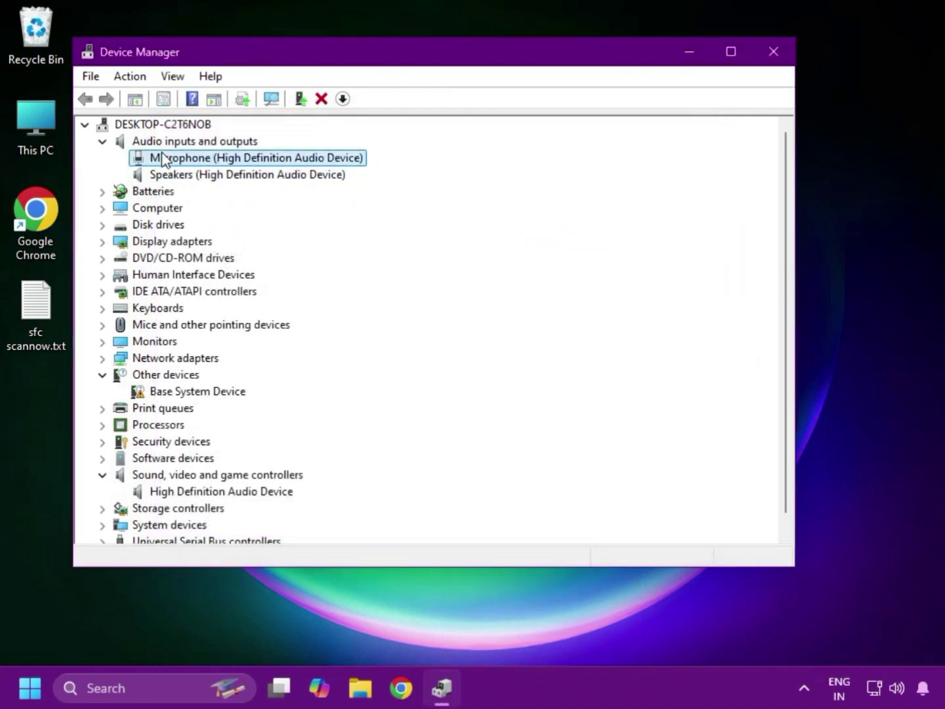
pyautogui.rightClick(161, 156)
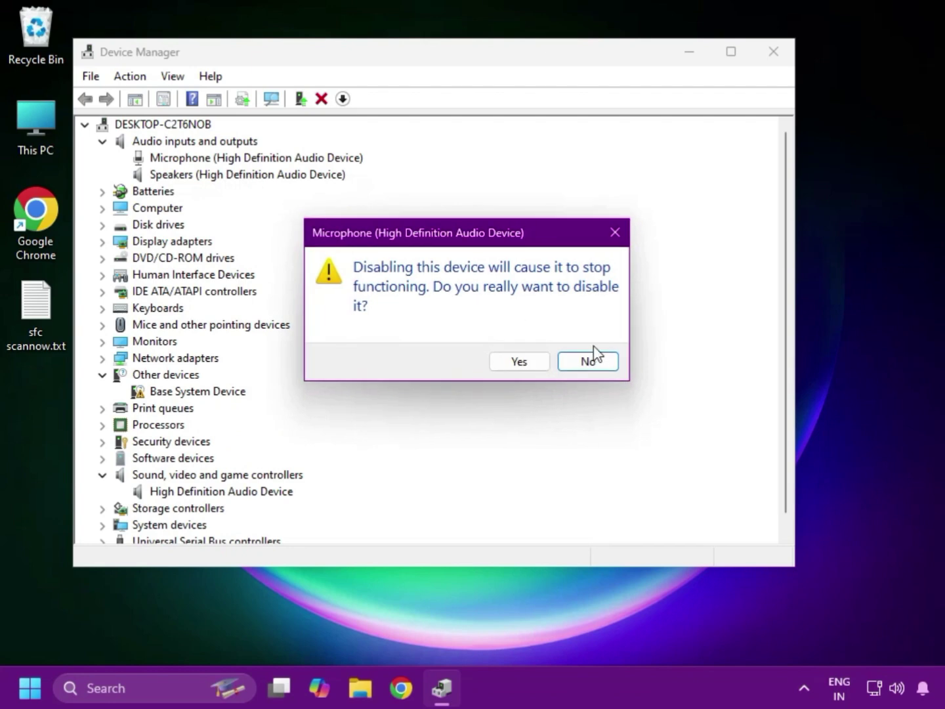
pyautogui.click(595, 360)
pyautogui.rightClick(164, 161)
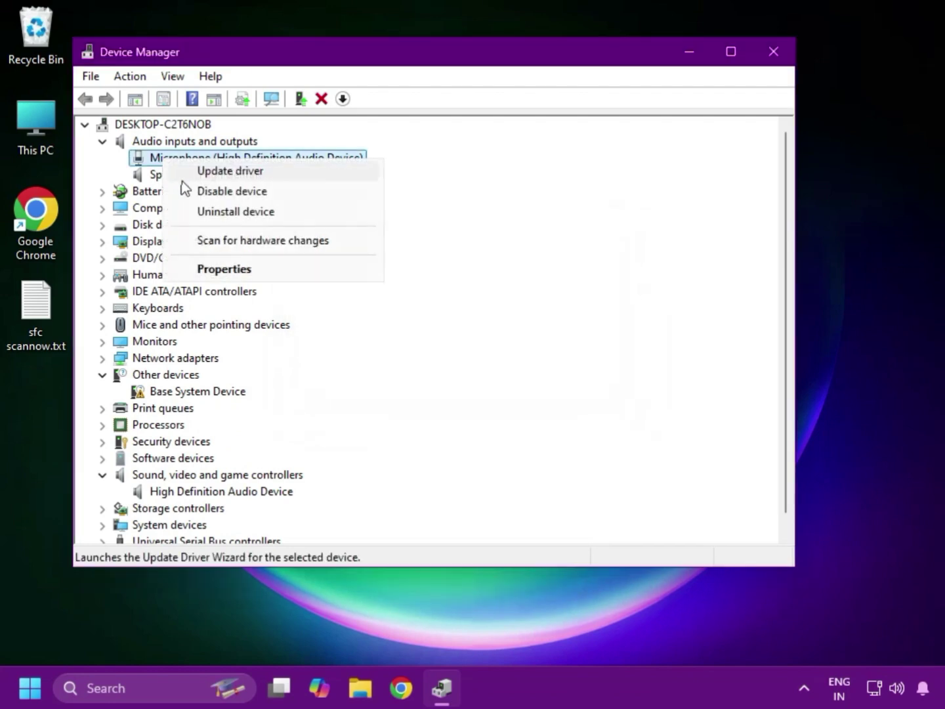
pyautogui.click(219, 173)
pyautogui.click(557, 389)
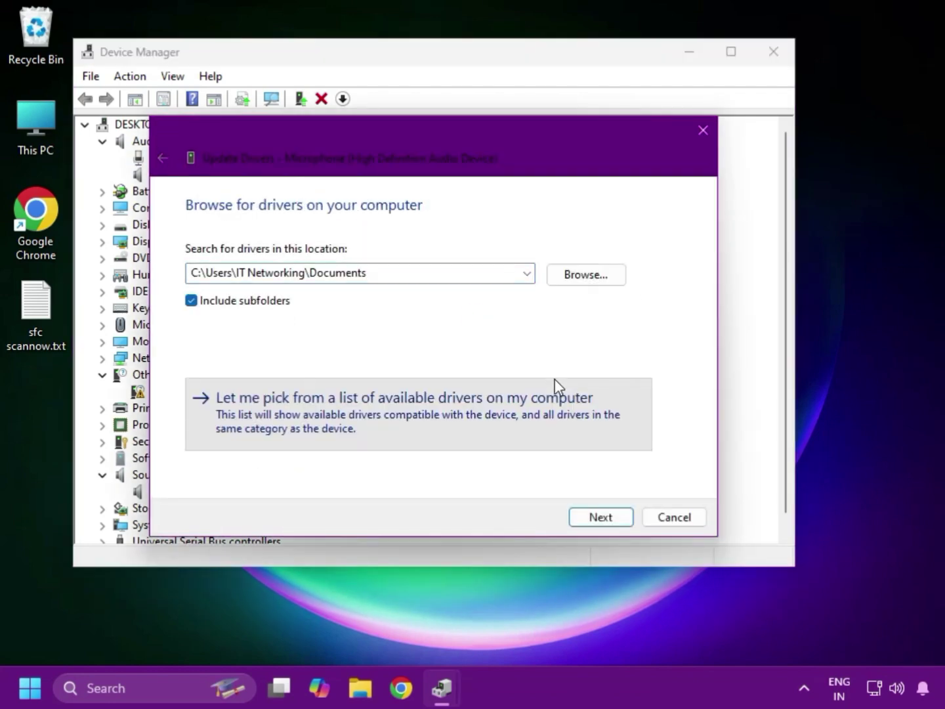
pyautogui.click(163, 159)
pyautogui.click(328, 289)
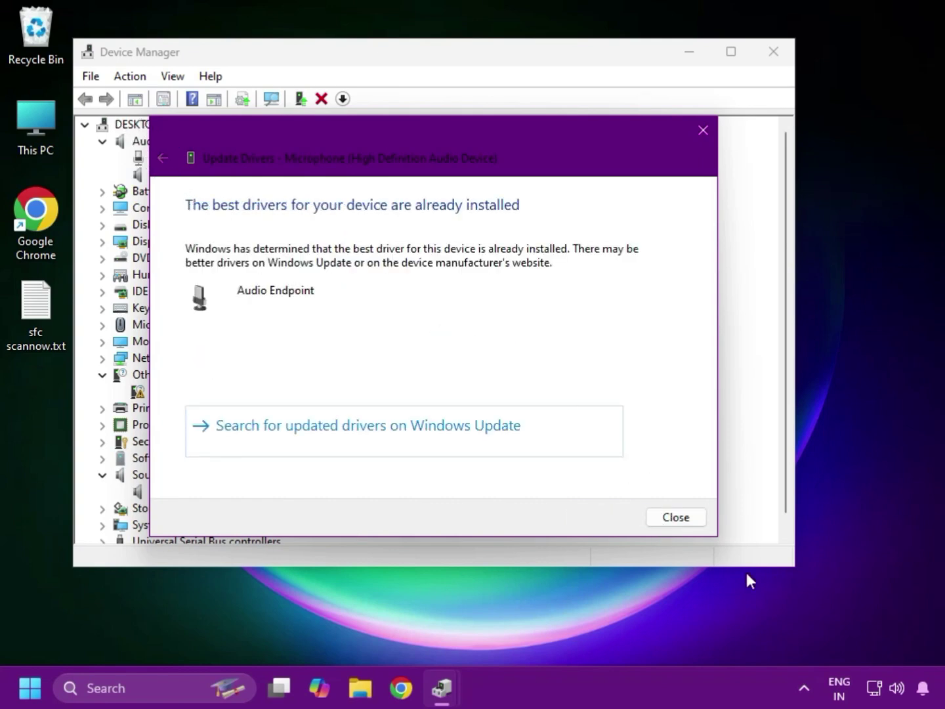
pyautogui.click(670, 517)
pyautogui.click(774, 52)
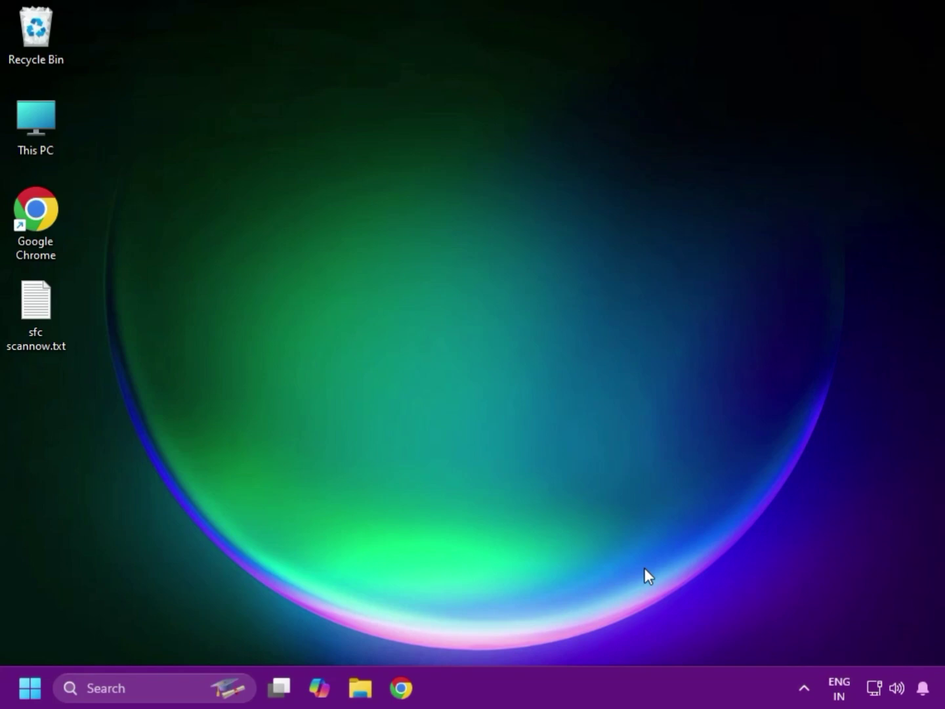
# Search Start for 'servi' and run the Services app as administrator
pyautogui.click(32, 690)
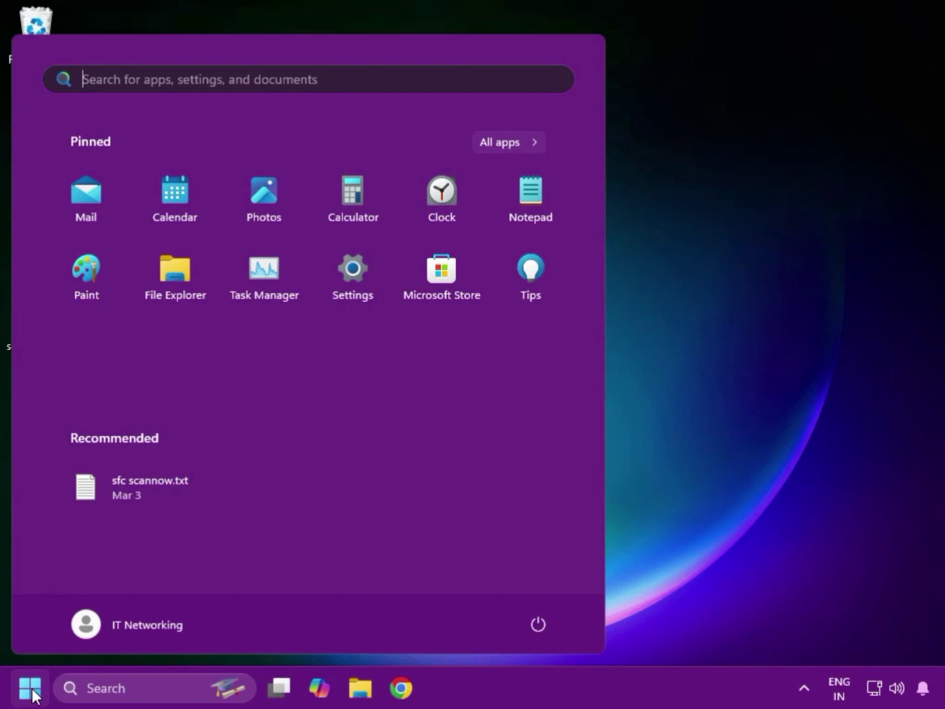
pyautogui.write('servi')
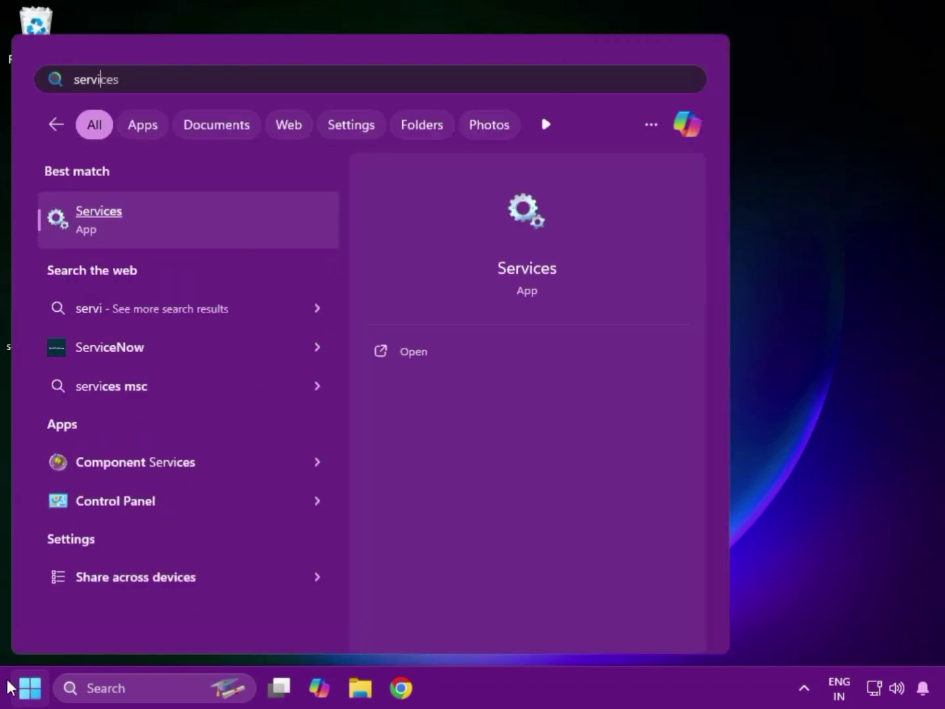
pyautogui.click(118, 221)
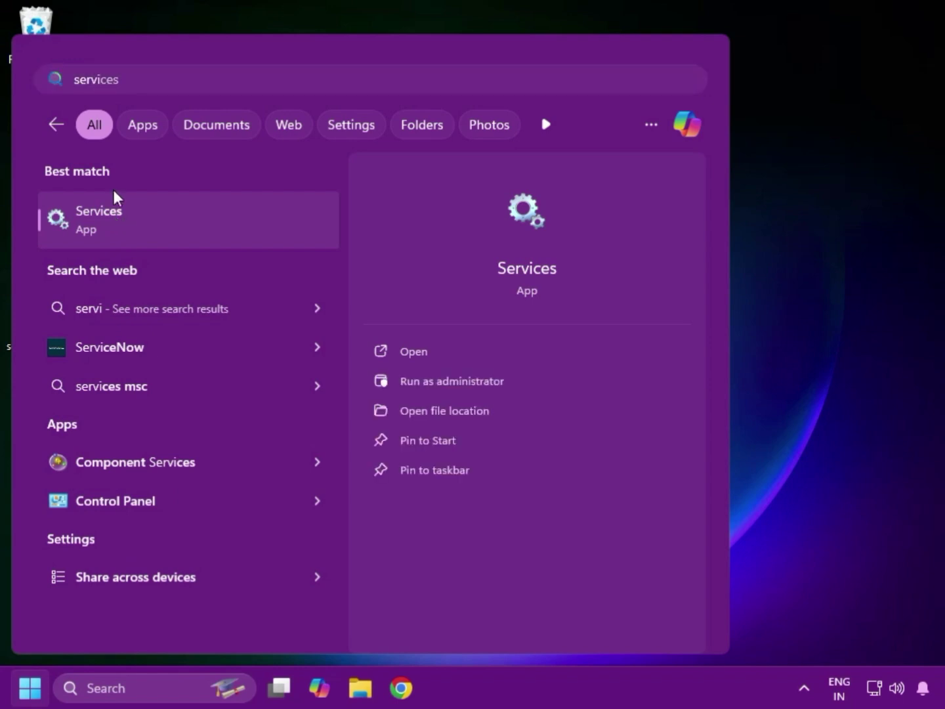
pyautogui.rightClick(123, 206)
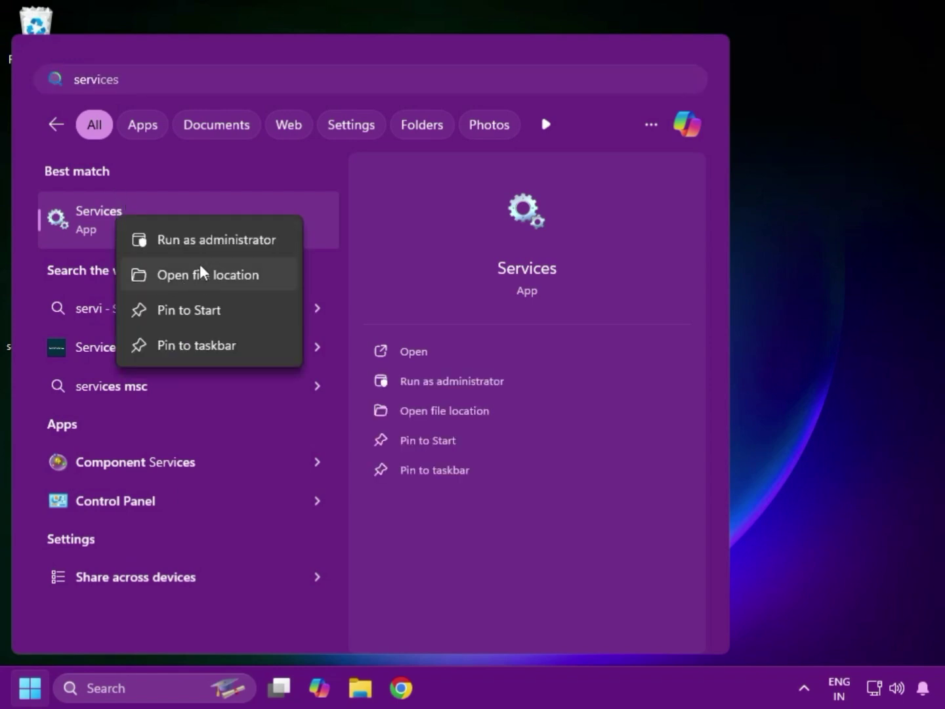
pyautogui.click(204, 239)
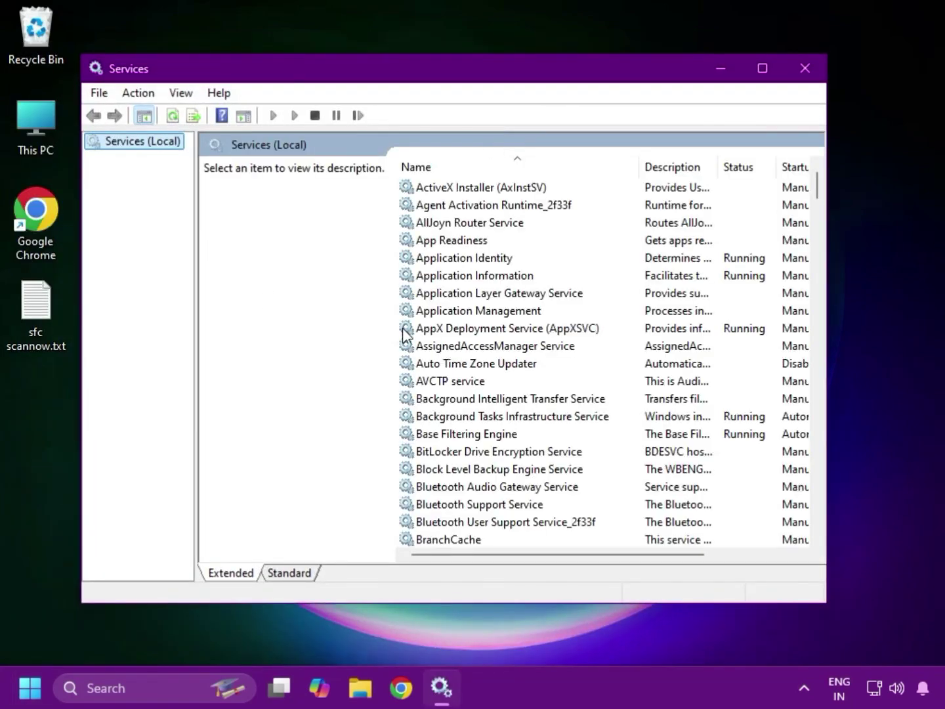
# Locate and select the Windows Audio service in the Services list
pyautogui.click(441, 346)
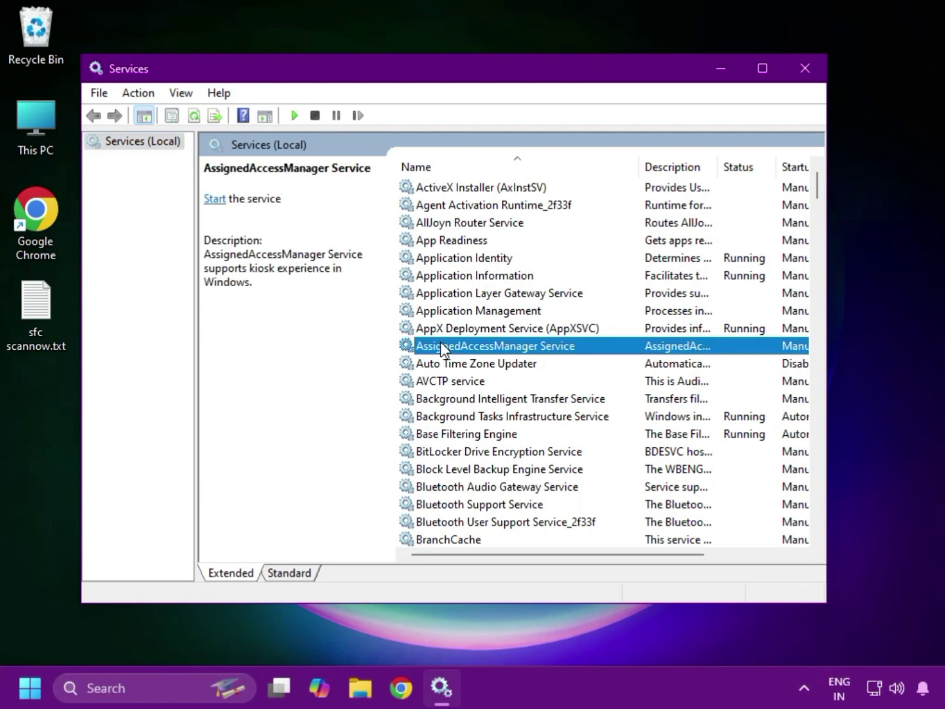
pyautogui.press('w')
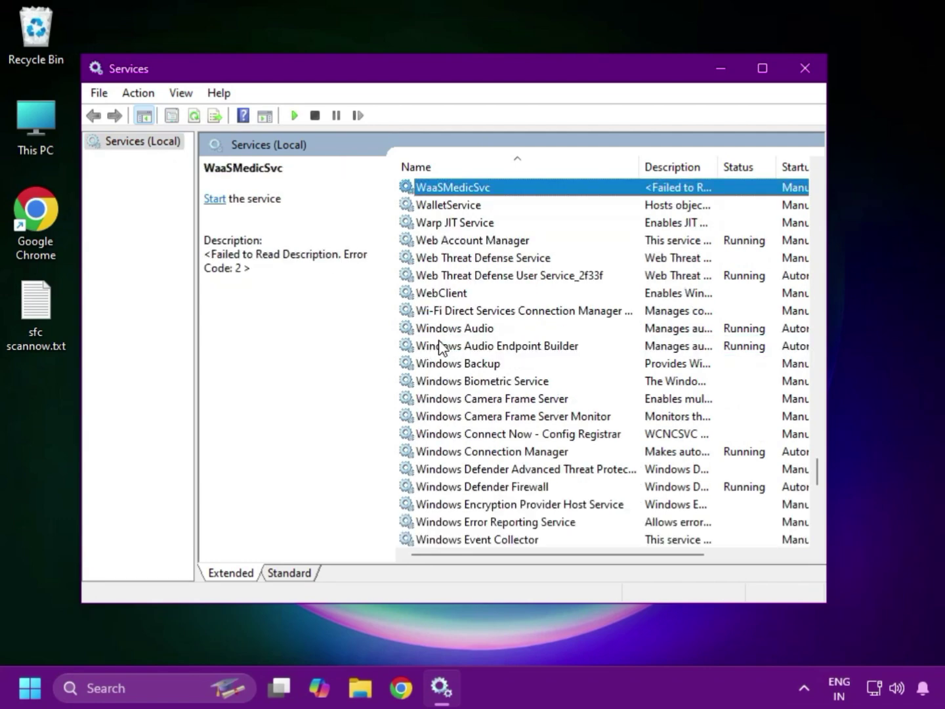
pyautogui.scroll(-2, 440, 367)
pyautogui.scroll(-2, 443, 371)
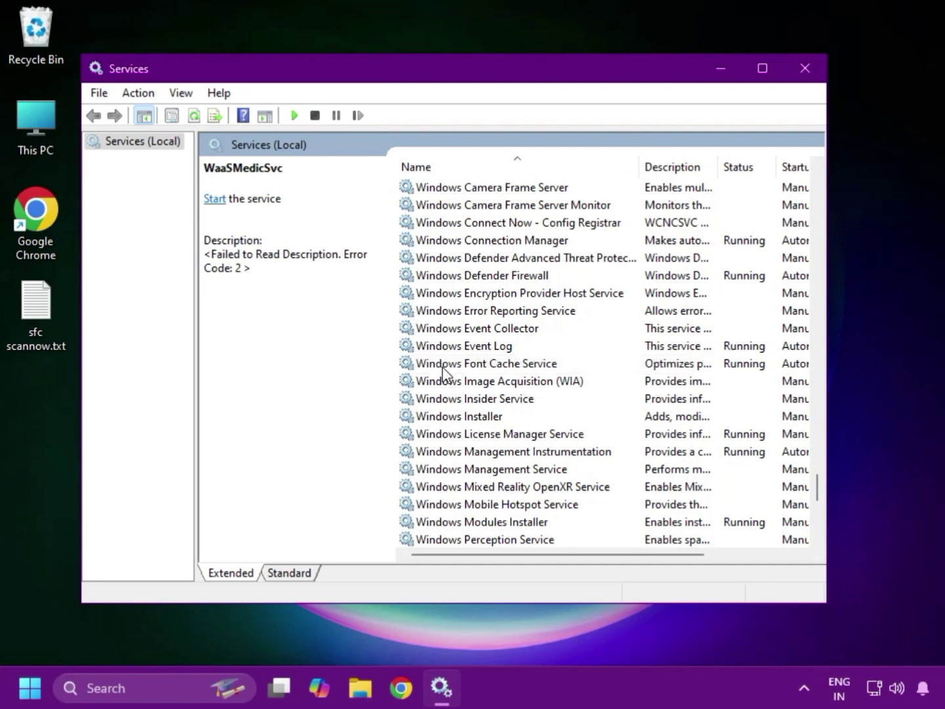
pyautogui.scroll(4, 443, 370)
pyautogui.click(476, 330)
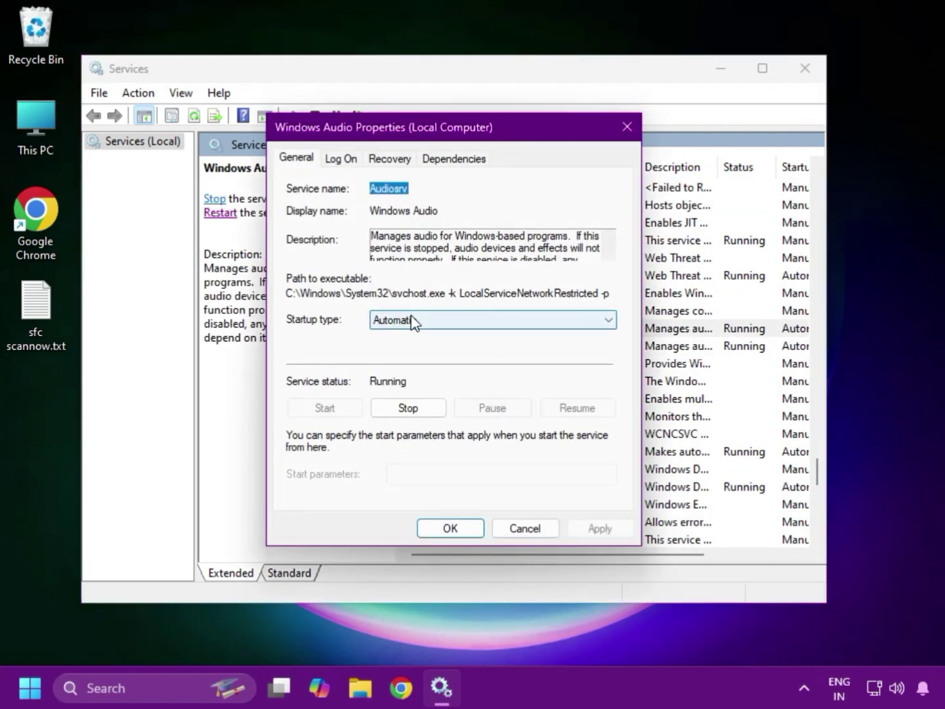
# Keep Windows Audio startup Automatic, stop and start the service, and apply the properties
pyautogui.click(411, 322)
pyautogui.click(403, 351)
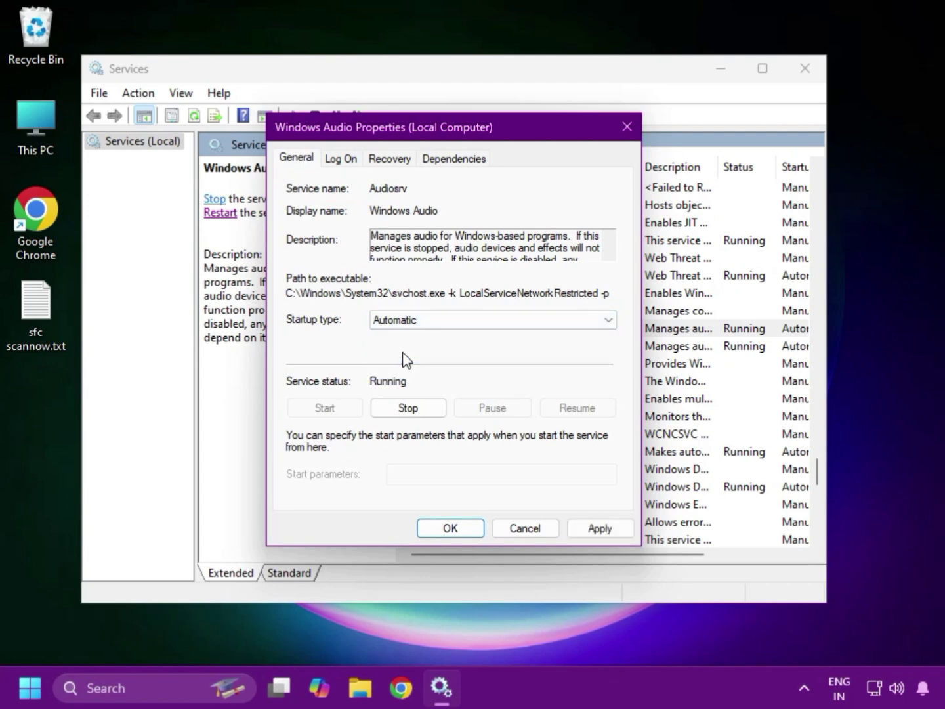
pyautogui.click(405, 407)
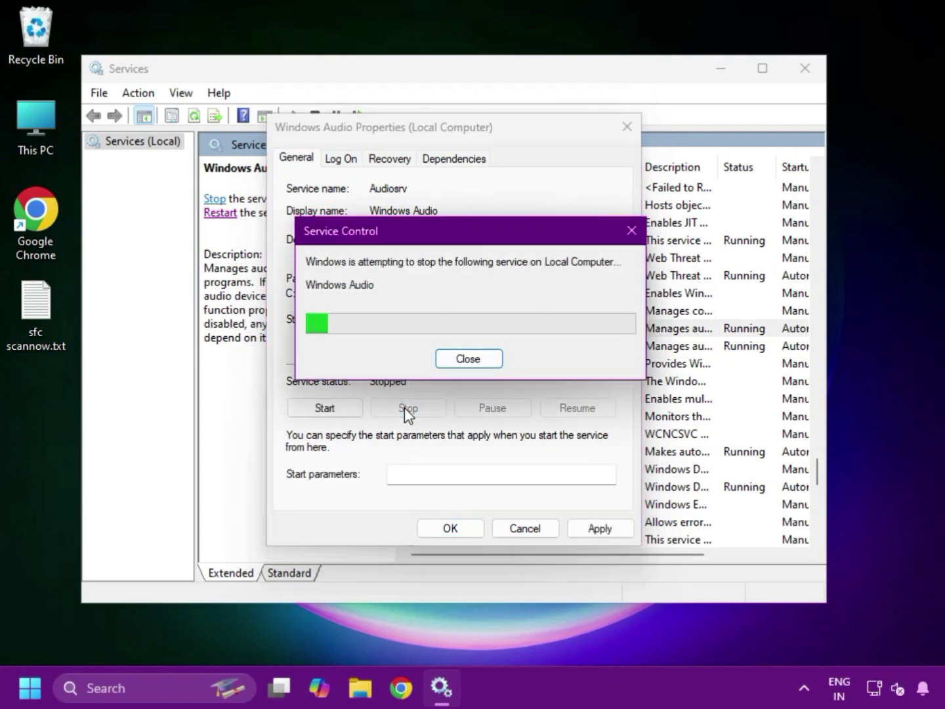
pyautogui.click(334, 410)
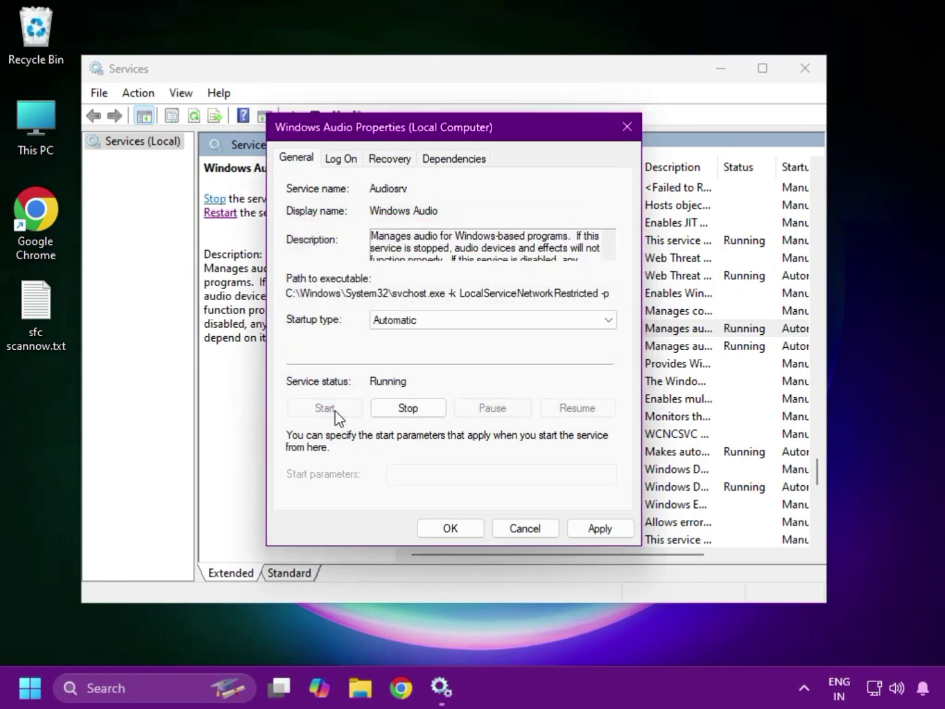
pyautogui.click(596, 529)
pyautogui.click(445, 531)
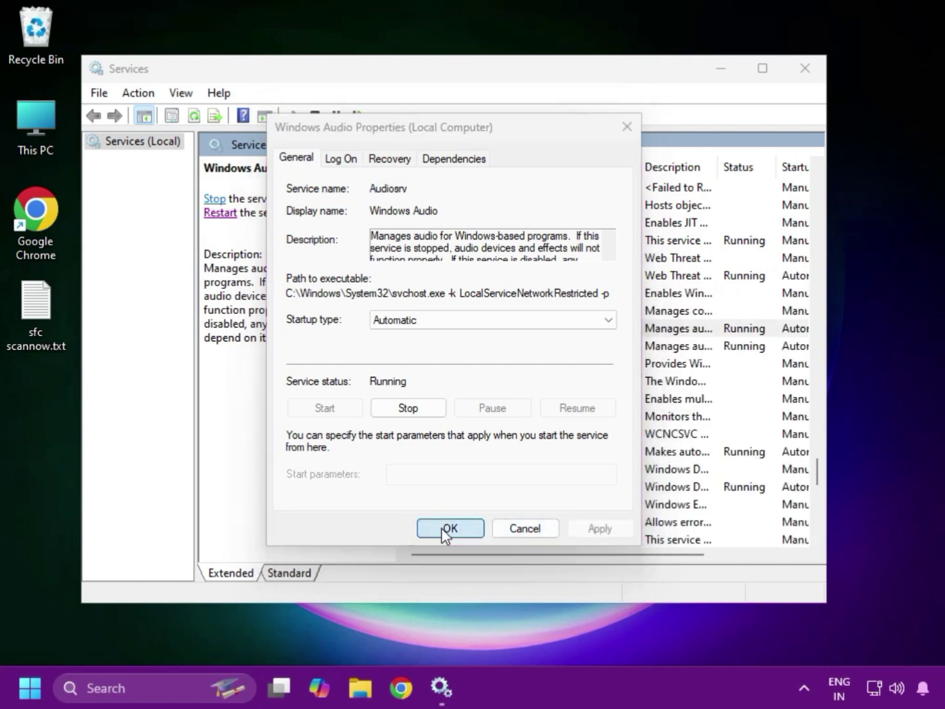
pyautogui.click(433, 364)
pyautogui.click(440, 336)
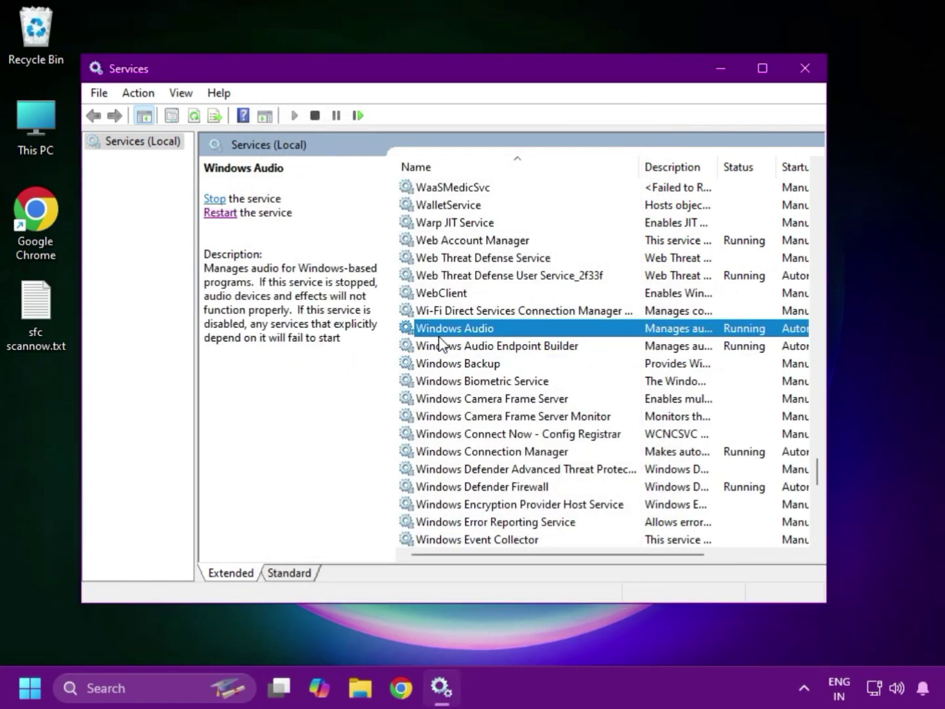
# Restart Windows Audio, set Windows Audio Endpoint Builder startup to Automatic, then restart it with Windows Audio
pyautogui.click(220, 215)
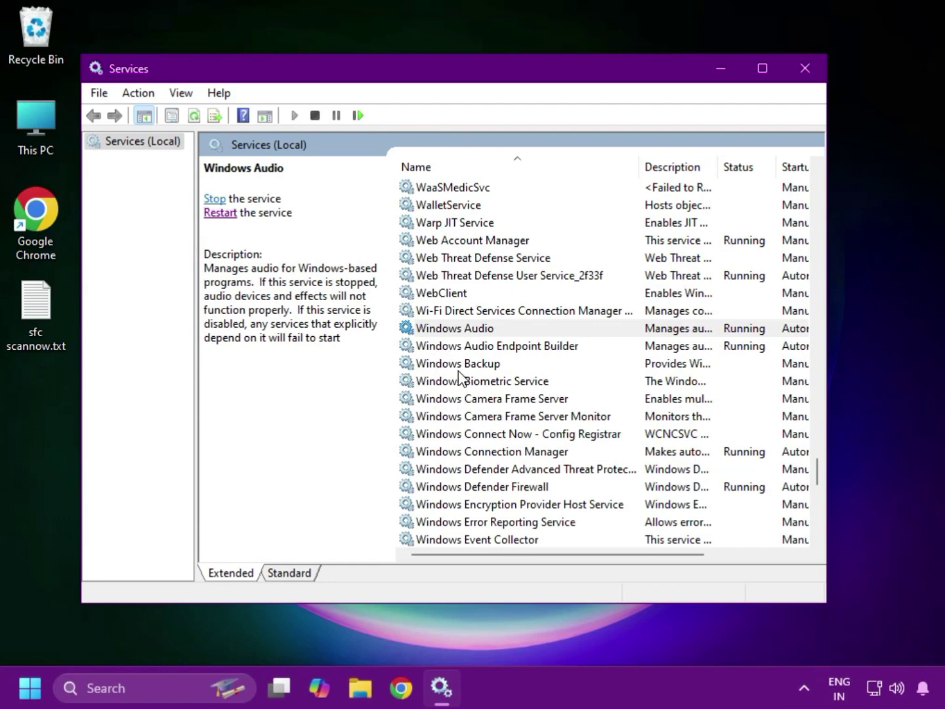
pyautogui.click(493, 348)
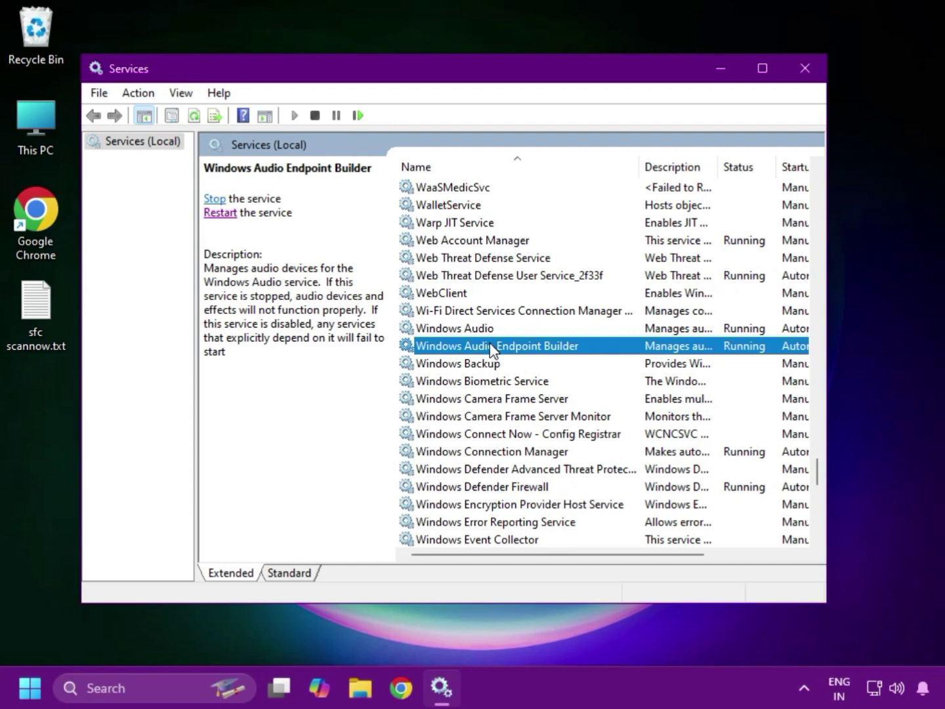
pyautogui.doubleClick(492, 351)
pyautogui.click(411, 319)
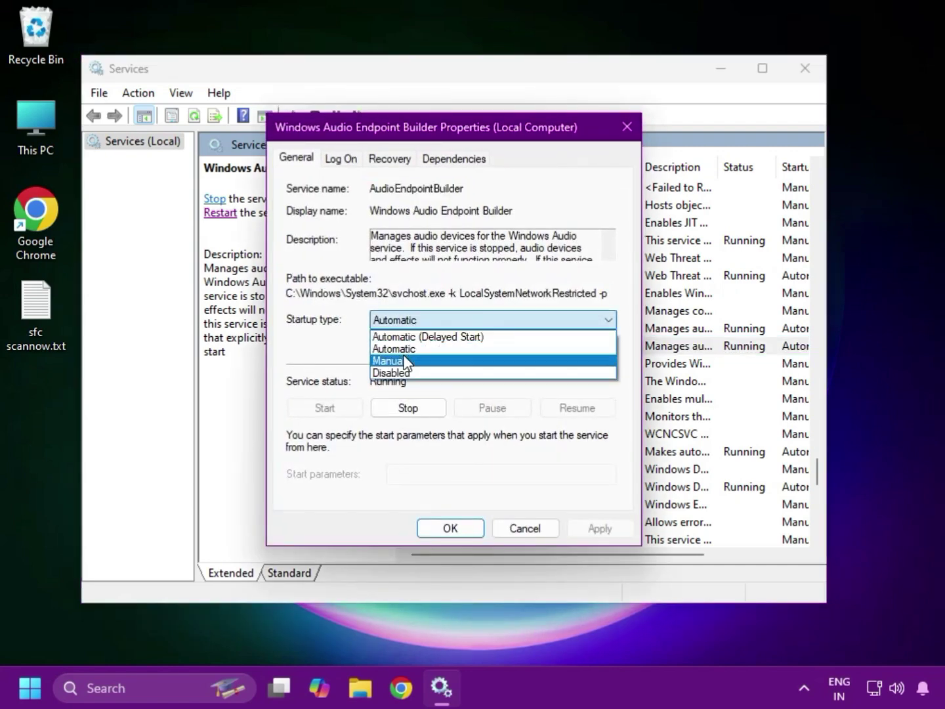
pyautogui.click(398, 348)
pyautogui.click(584, 533)
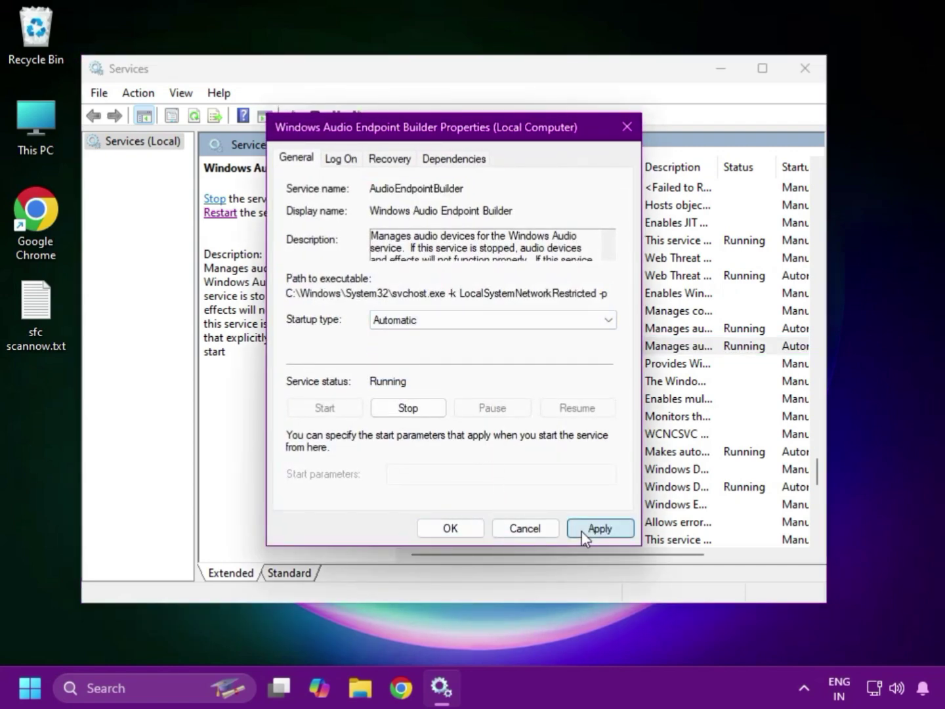
pyautogui.click(451, 527)
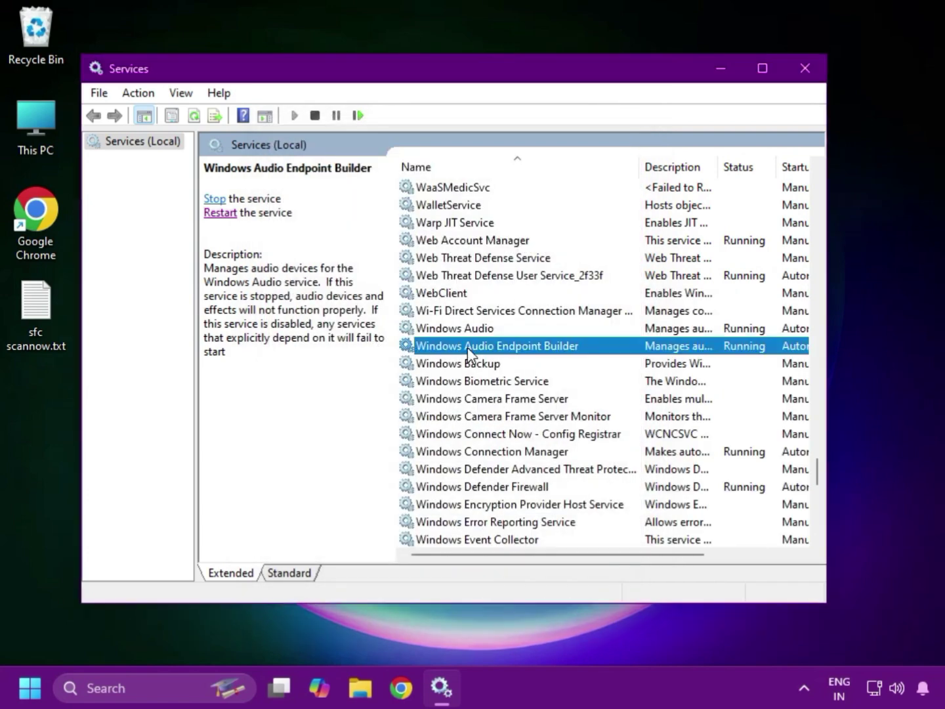
pyautogui.click(221, 214)
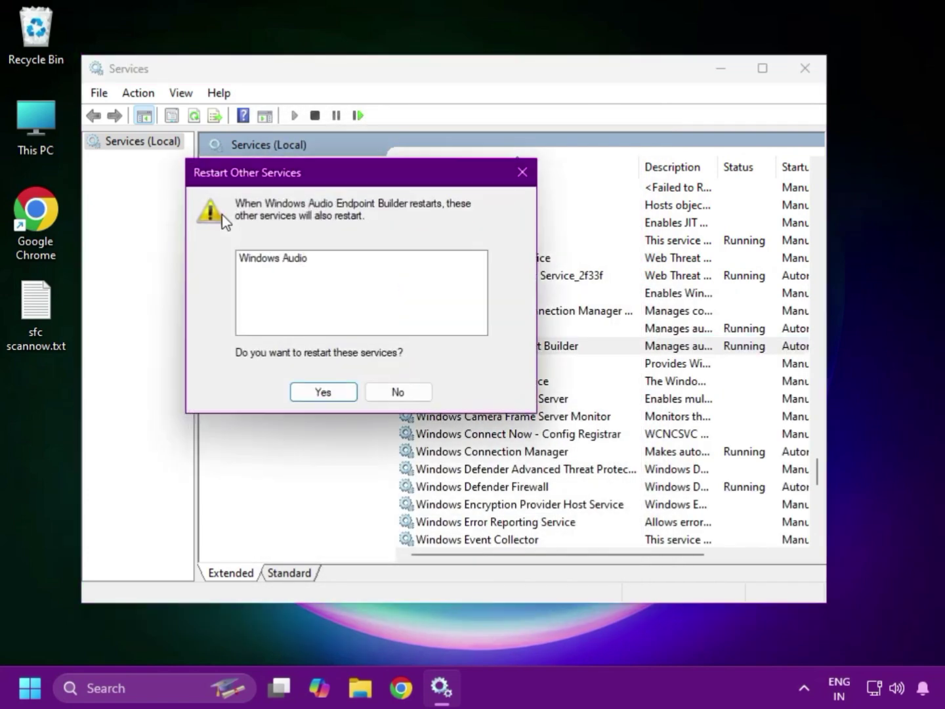
pyautogui.click(323, 393)
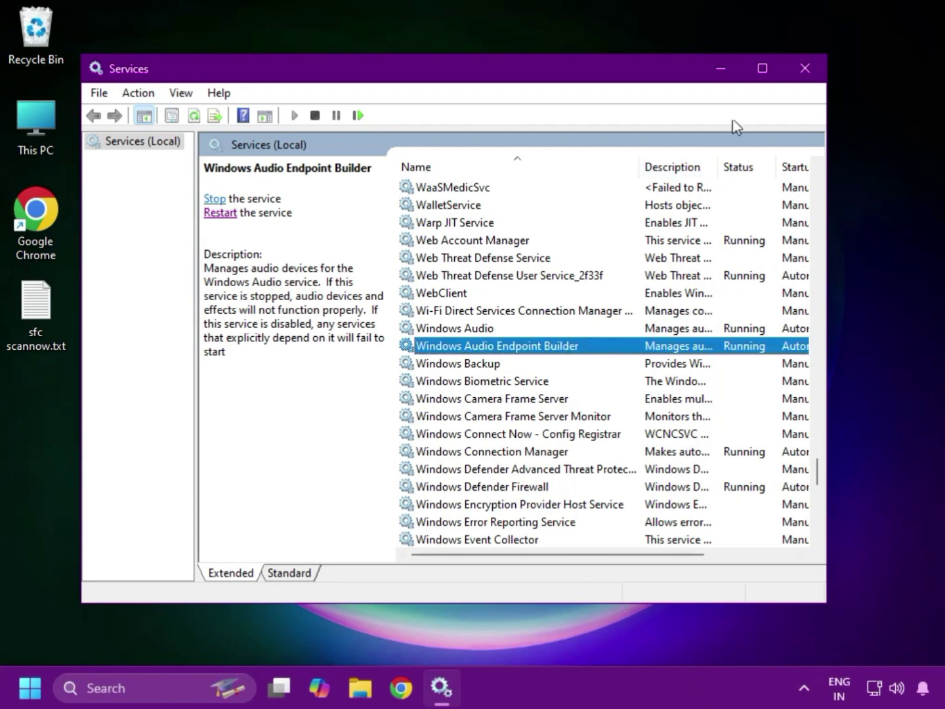
# Close Services and launch Command Prompt as administrator from a Start search for 'cmd'
pyautogui.click(807, 73)
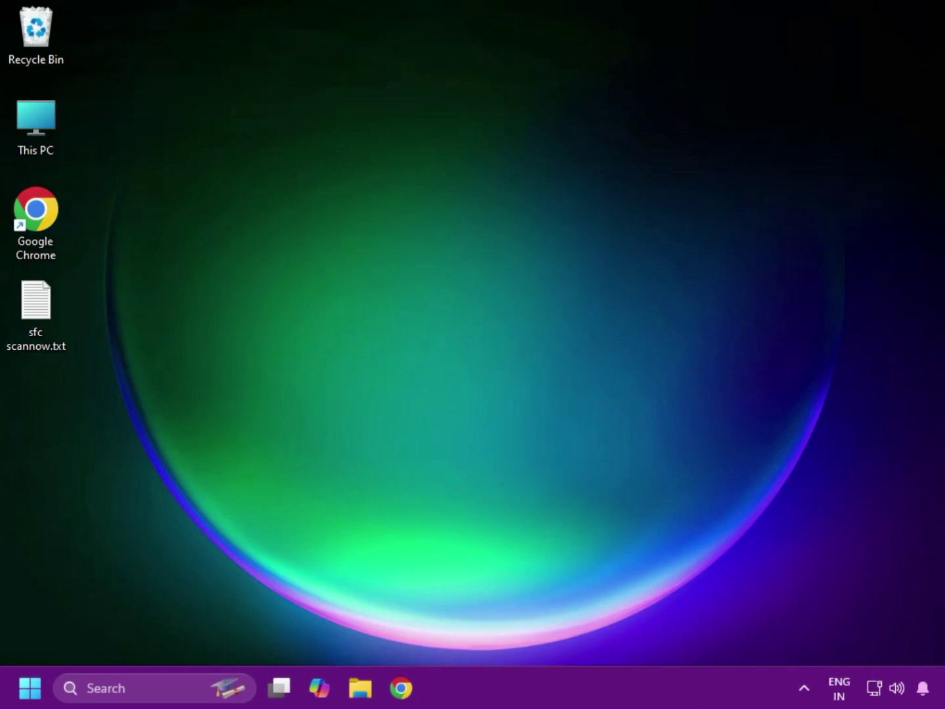
pyautogui.press('super')
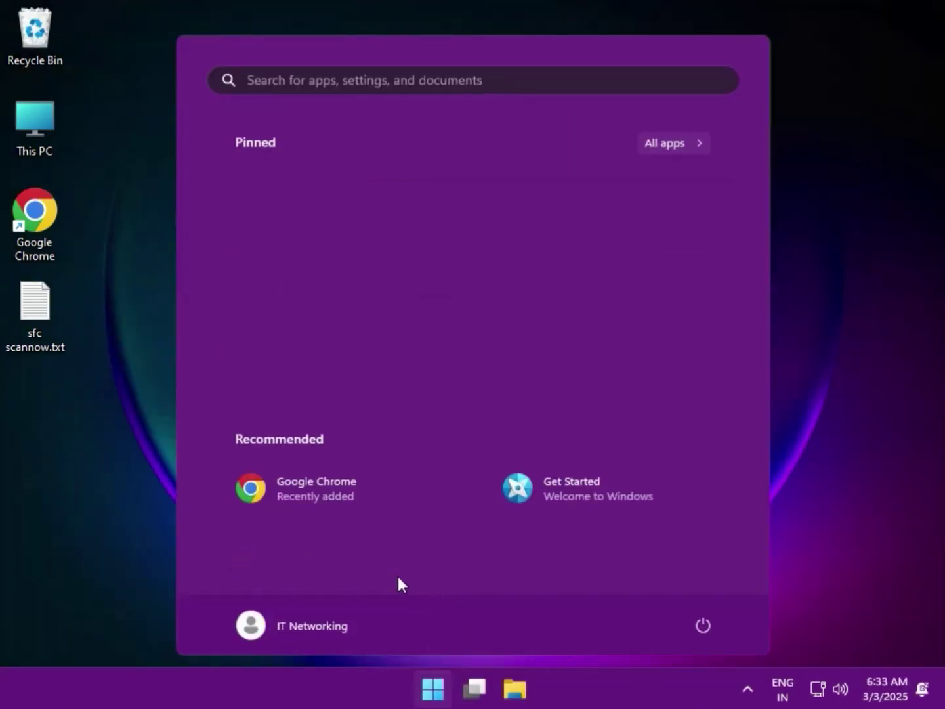
pyautogui.write('cmd')
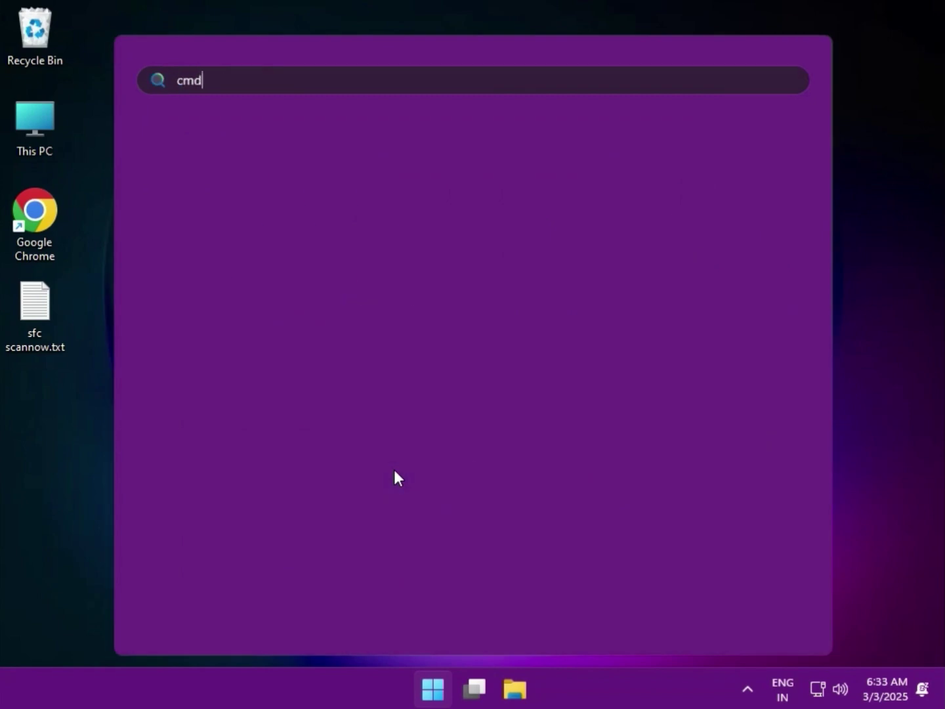
pyautogui.rightClick(299, 206)
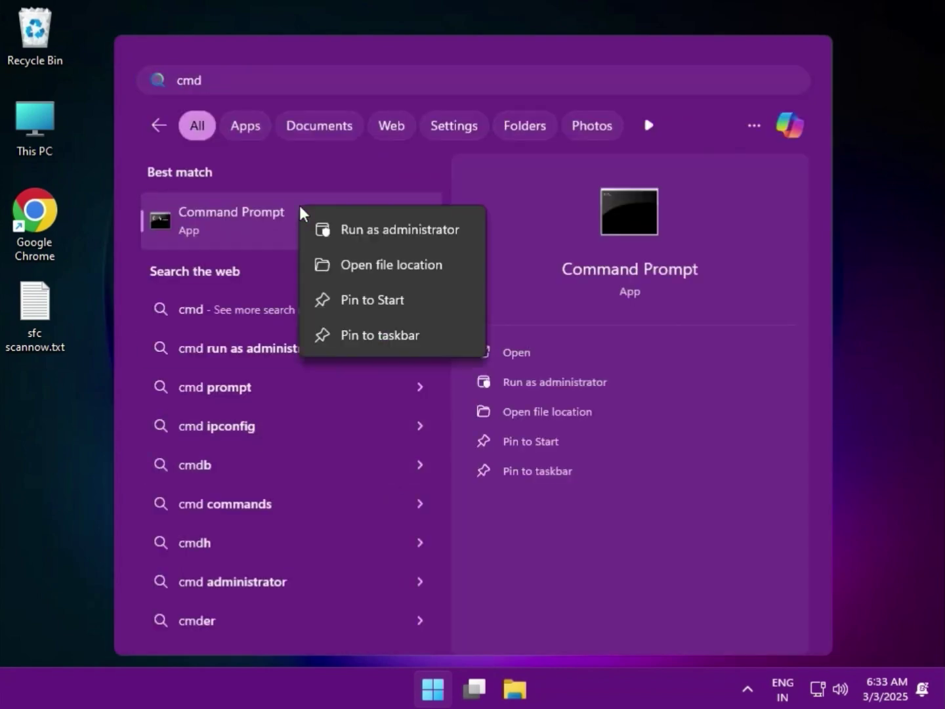
pyautogui.click(338, 235)
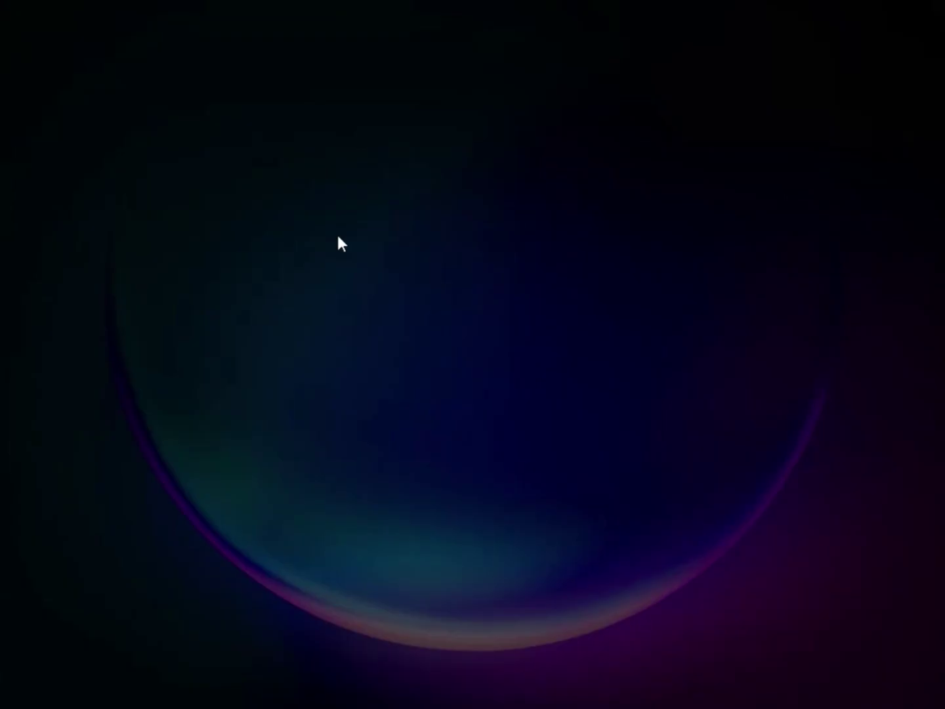
pyautogui.click(372, 499)
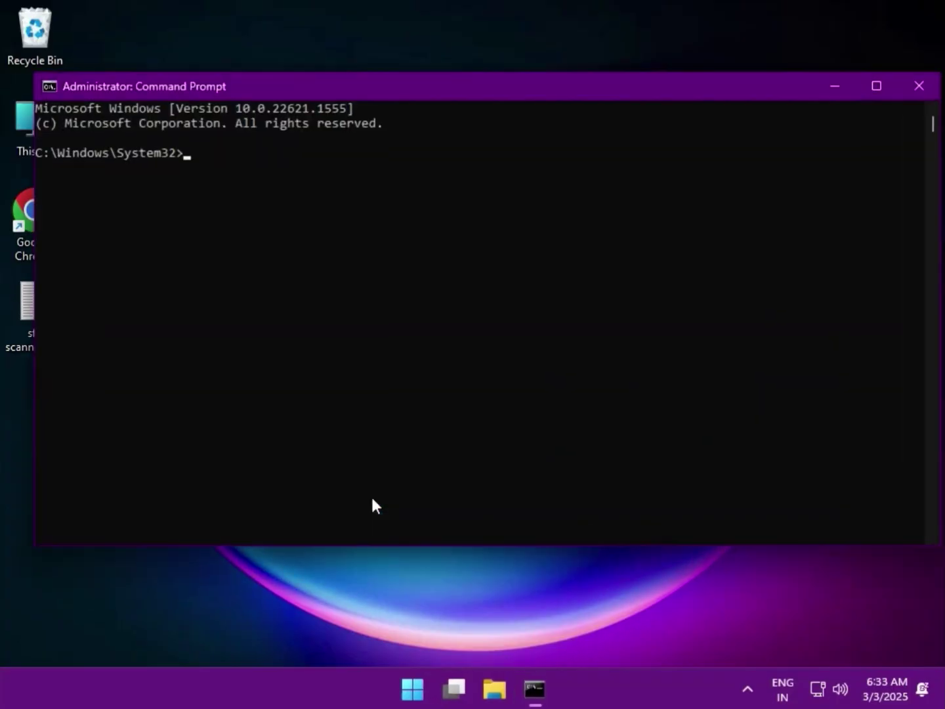
# Open the sfc scannow.txt notes below the console and run sfc /scannow in the admin Command Prompt
pyautogui.doubleClick(12, 313)
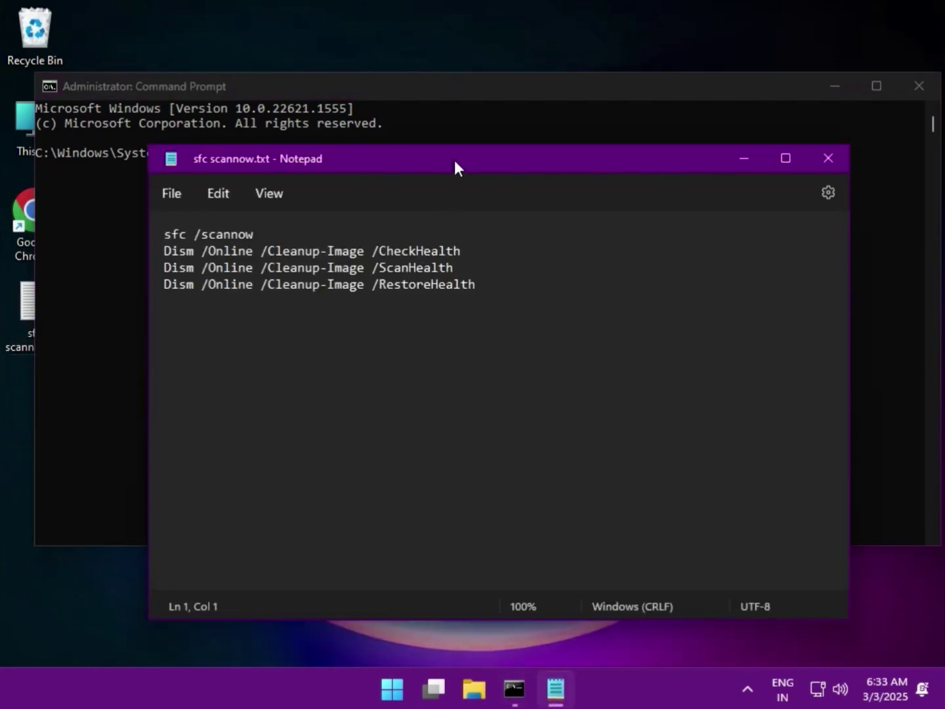
pyautogui.moveTo(455, 163); pyautogui.dragTo(441, 504)
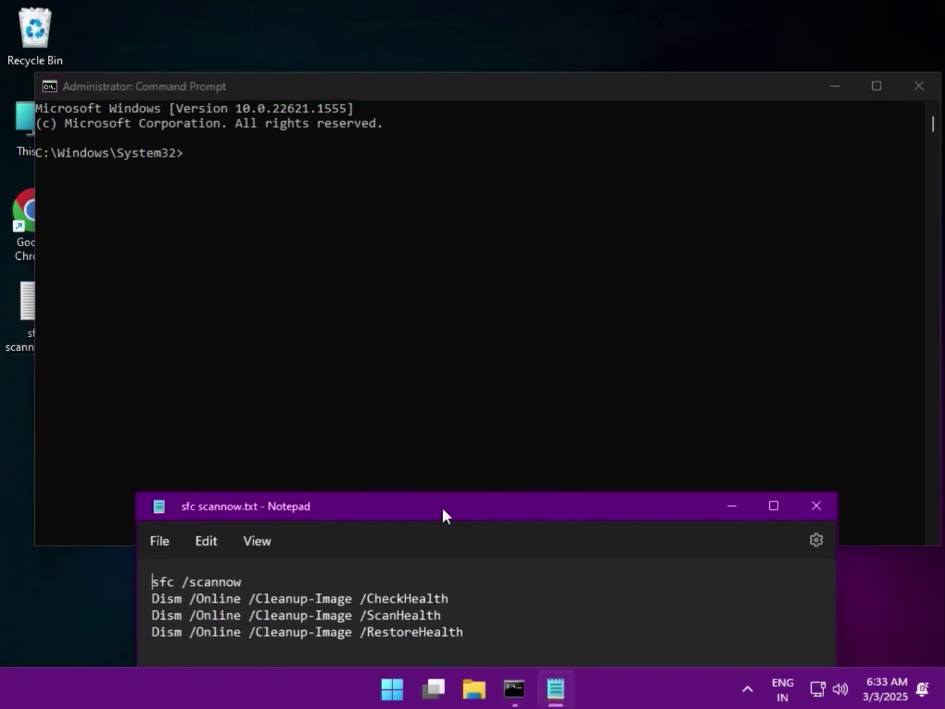
pyautogui.click(400, 344)
pyautogui.click(189, 154)
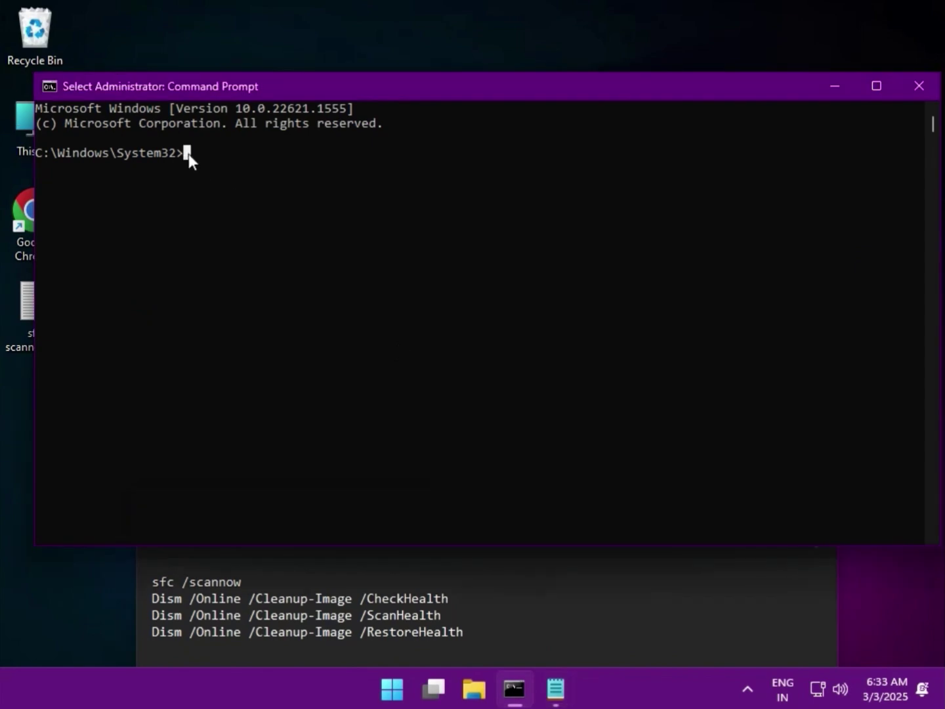
pyautogui.write('sfc')
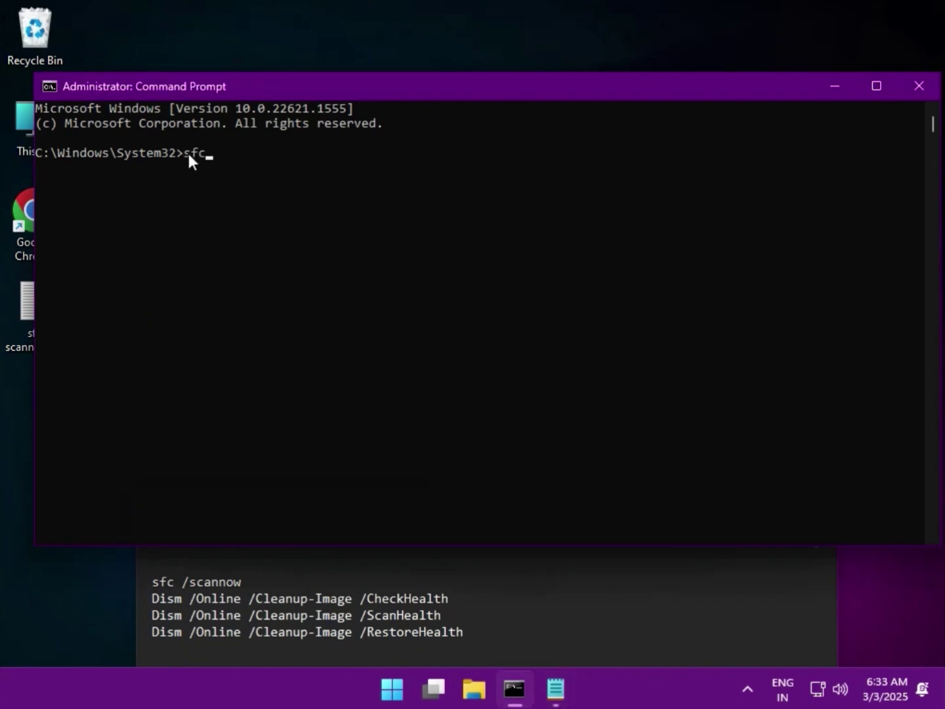
pyautogui.write(' /scannow')
pyautogui.press('Return')
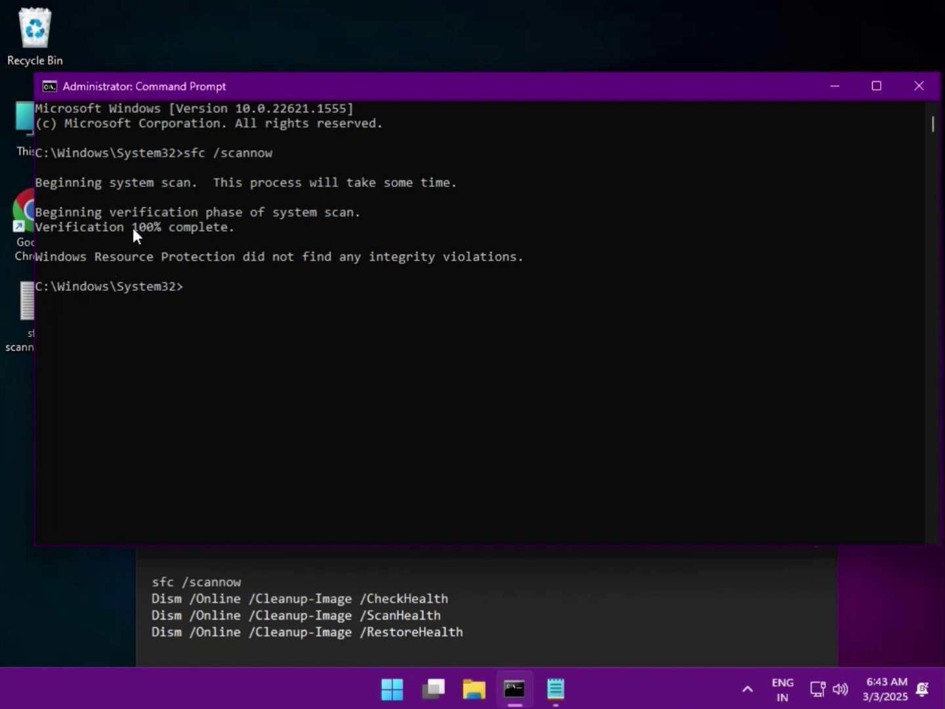
# Copy the DISM CheckHealth line from the notes and run it in Command Prompt
pyautogui.tripleClick(173, 606)
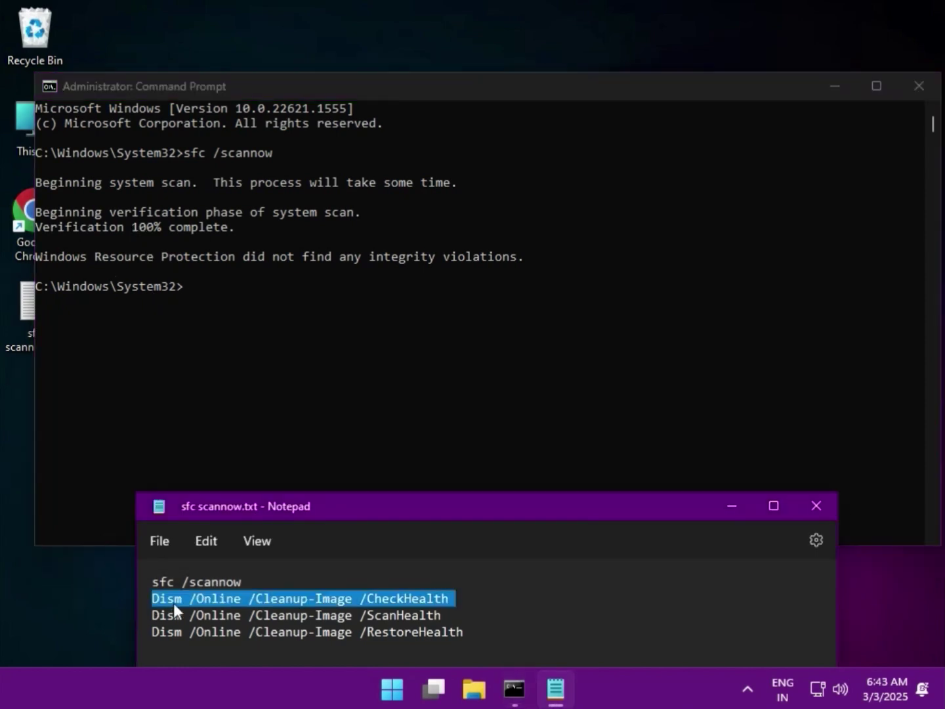
pyautogui.rightClick(181, 599)
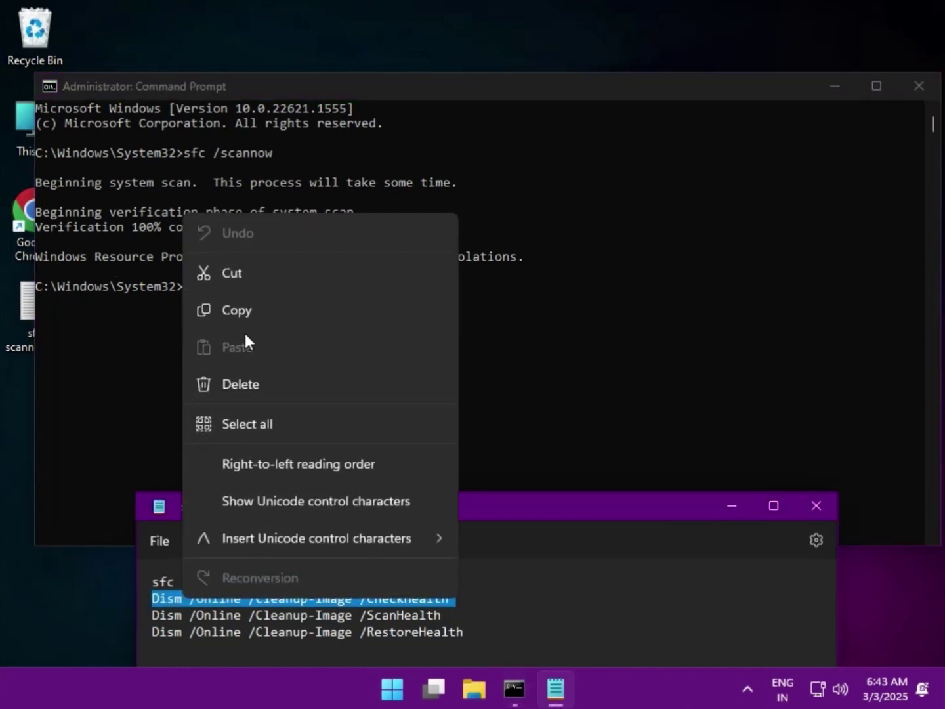
pyautogui.click(239, 316)
pyautogui.click(189, 283)
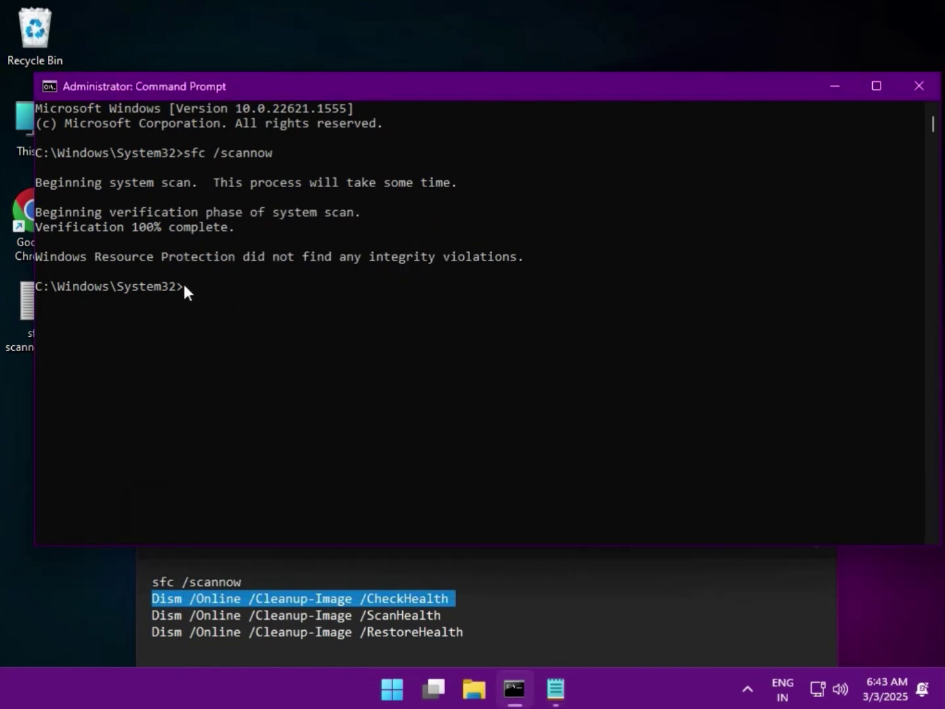
pyautogui.click(184, 285)
pyautogui.rightClick(183, 281)
pyautogui.hotkey('ctrl', 'v')
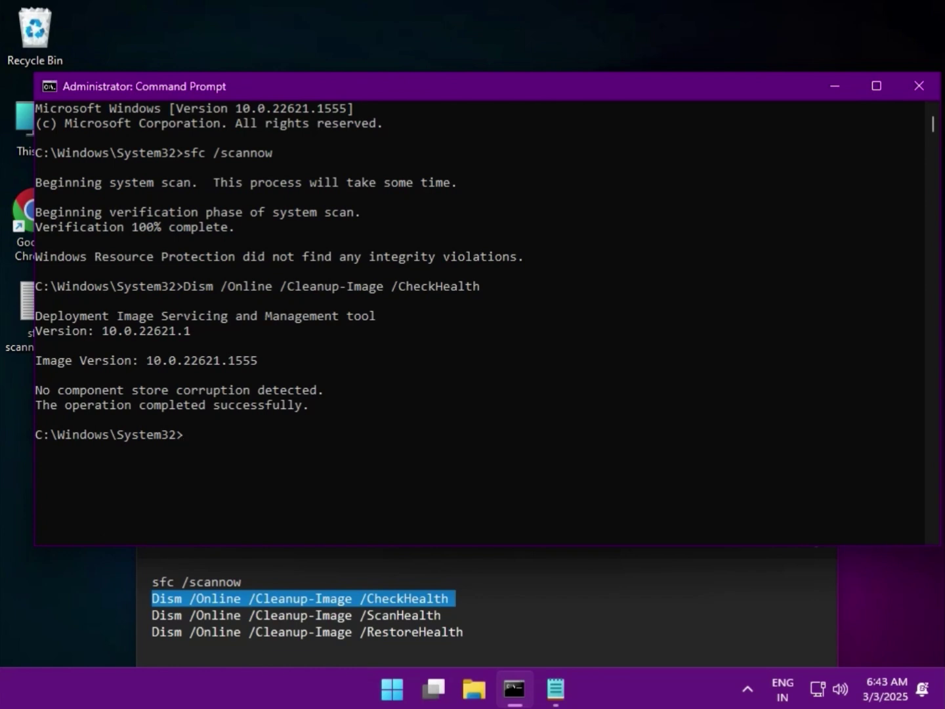
# Paste and run the DISM ScanHealth command from the notes in the console
pyautogui.tripleClick(295, 615)
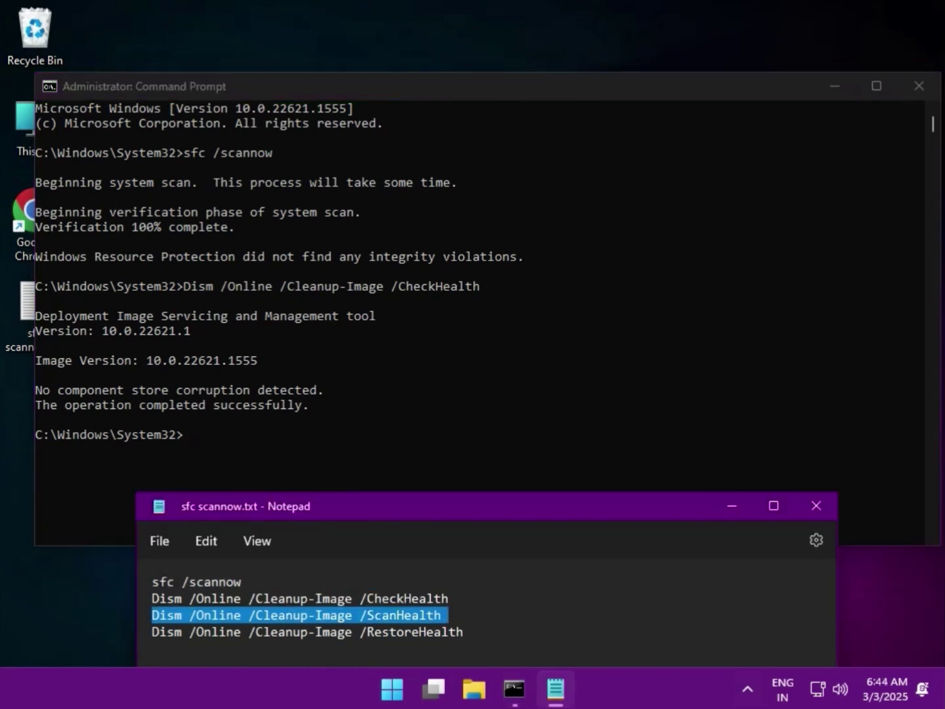
pyautogui.click(187, 436)
pyautogui.hotkey('ctrl', 'v')
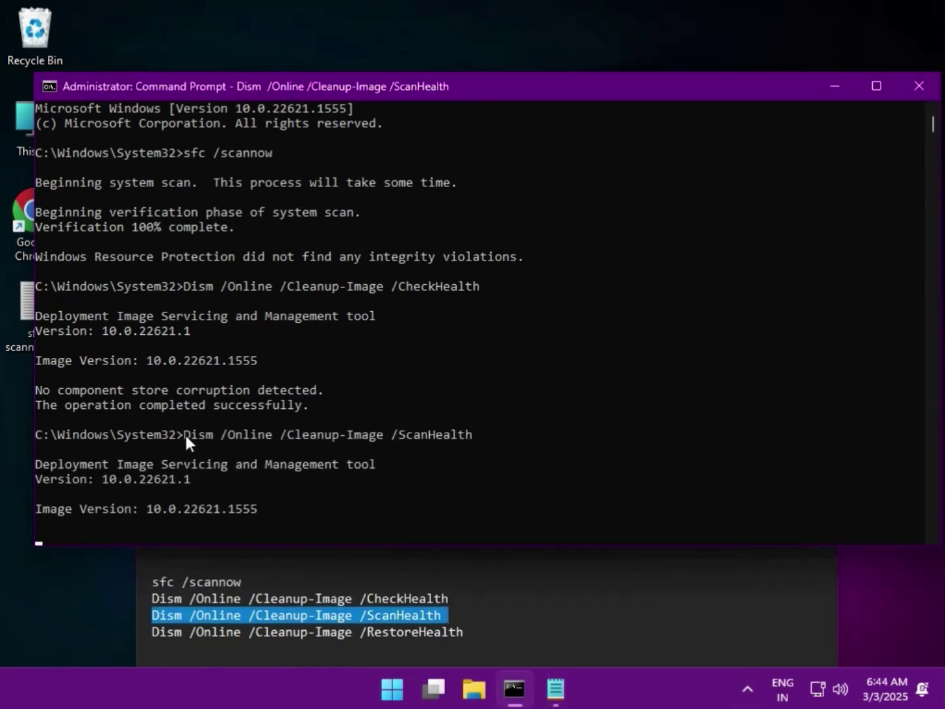
pyautogui.scroll(-3, 224, 449)
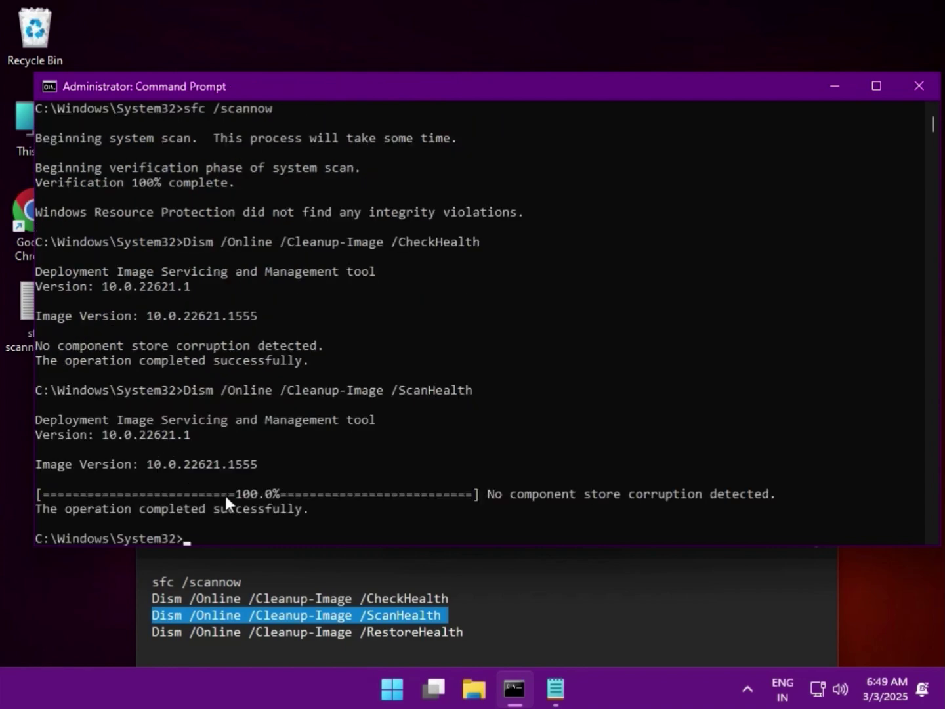
# Copy the DISM /Online /Cleanup-Image /RestoreHealth line from the notes and run it in Command Prompt
pyautogui.click(153, 636)
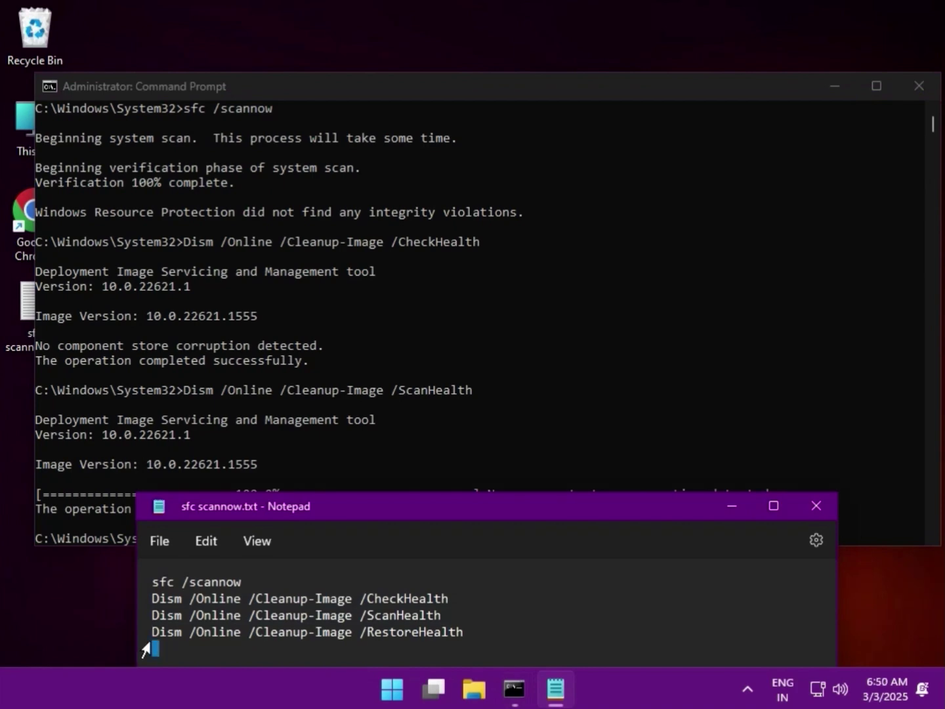
pyautogui.click(147, 642)
pyautogui.rightClick(180, 631)
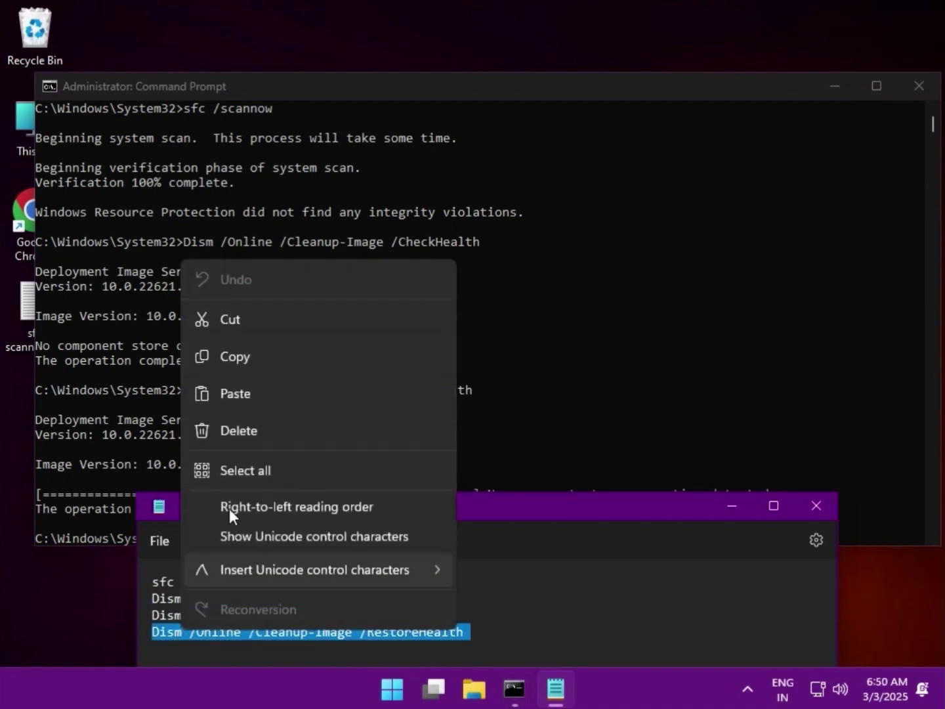
pyautogui.click(262, 355)
pyautogui.click(315, 464)
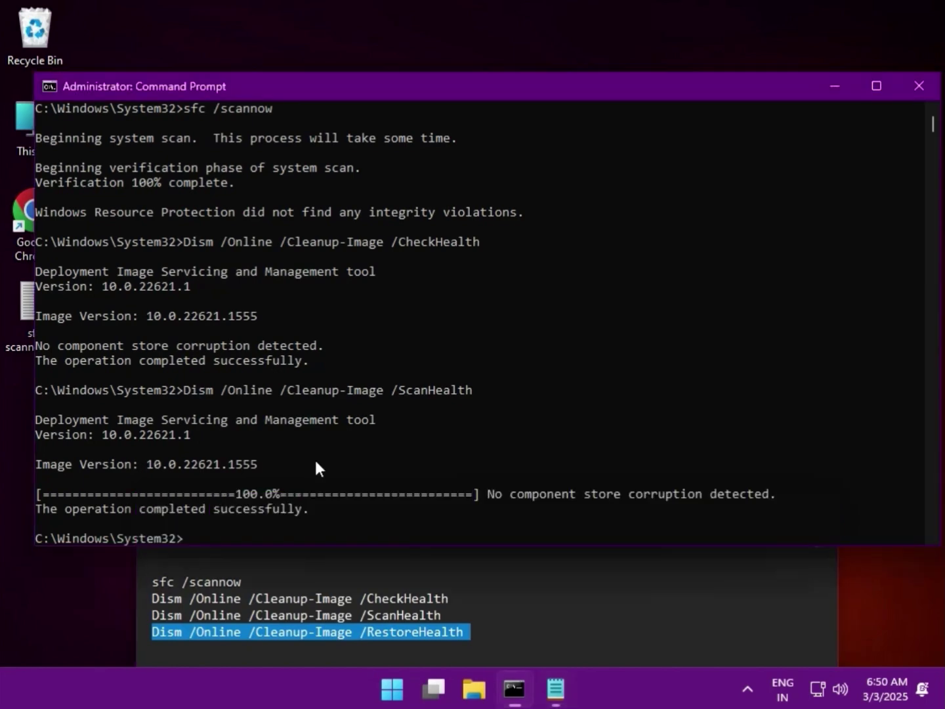
pyautogui.scroll(-2, 219, 508)
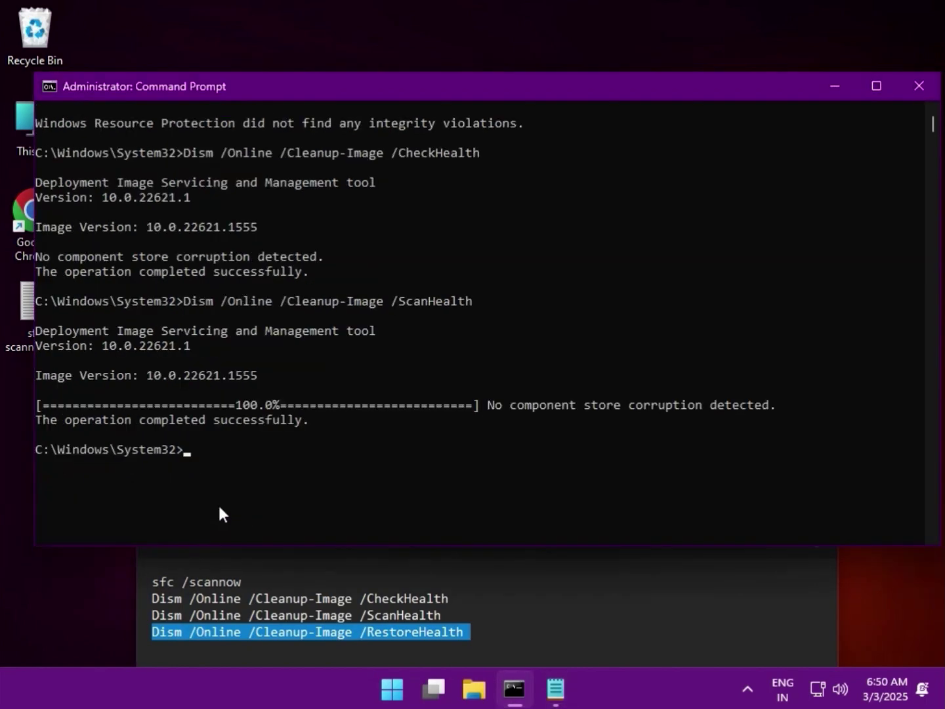
pyautogui.rightClick(187, 451)
pyautogui.press('Return')
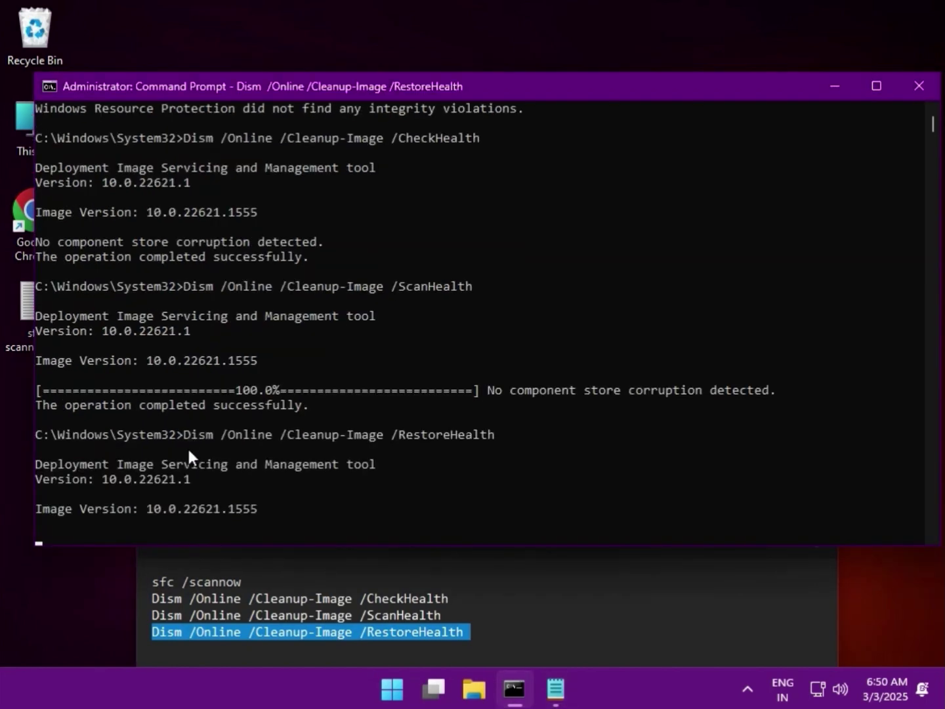
pyautogui.scroll(-2, 186, 449)
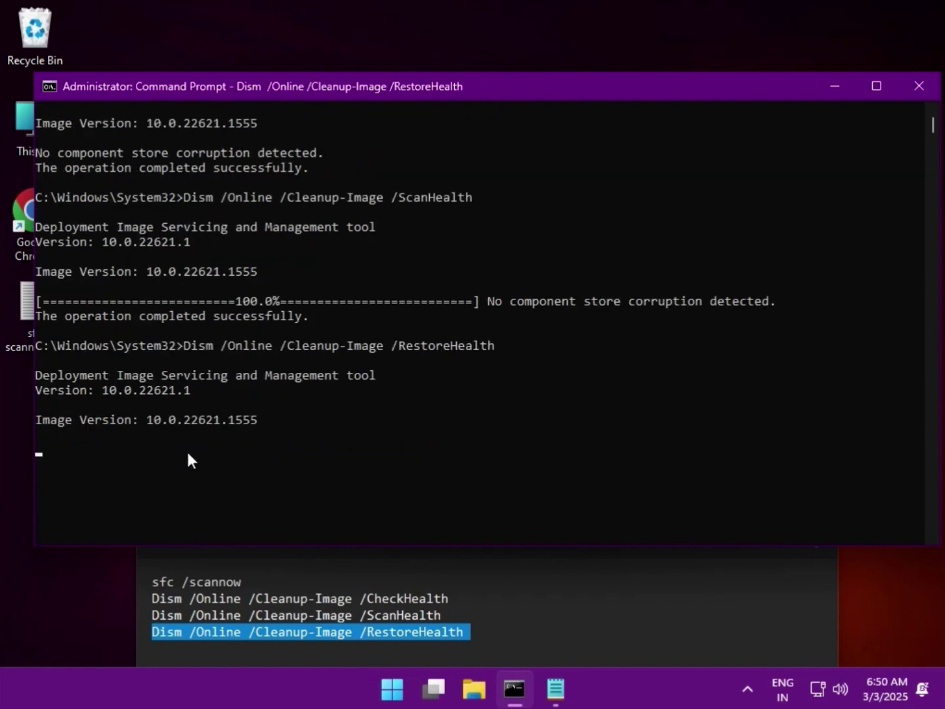
pyautogui.scroll(-1, 185, 449)
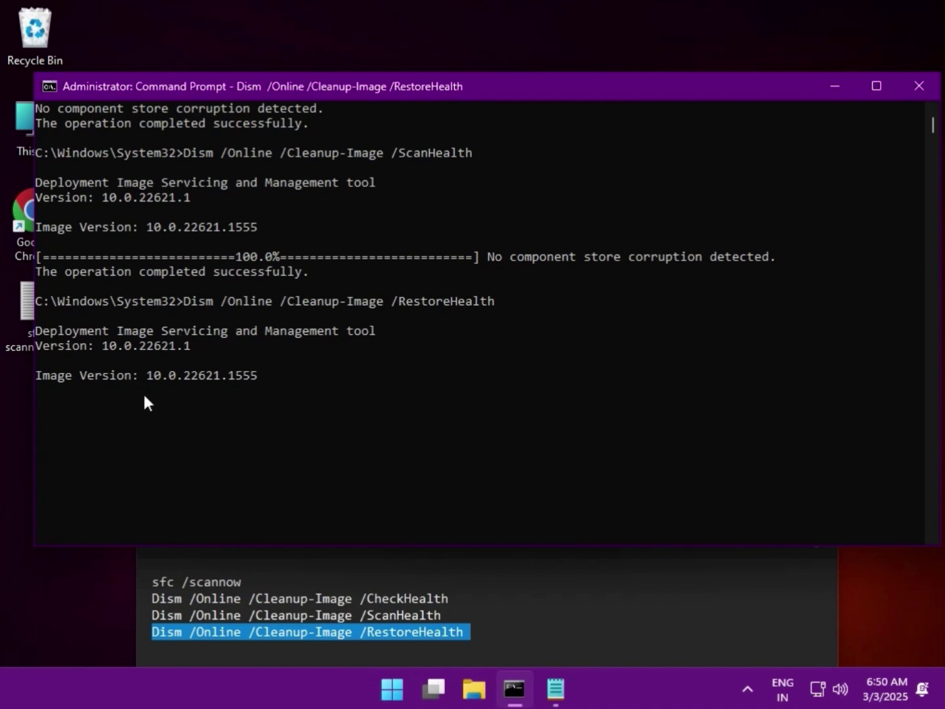
# Reposition the notes window, select all four commands, and highlight the RestoreHealth command in the console
pyautogui.click(529, 579)
pyautogui.moveTo(381, 509); pyautogui.dragTo(540, 411)
pyautogui.moveTo(577, 534); pyautogui.dragTo(525, 535)
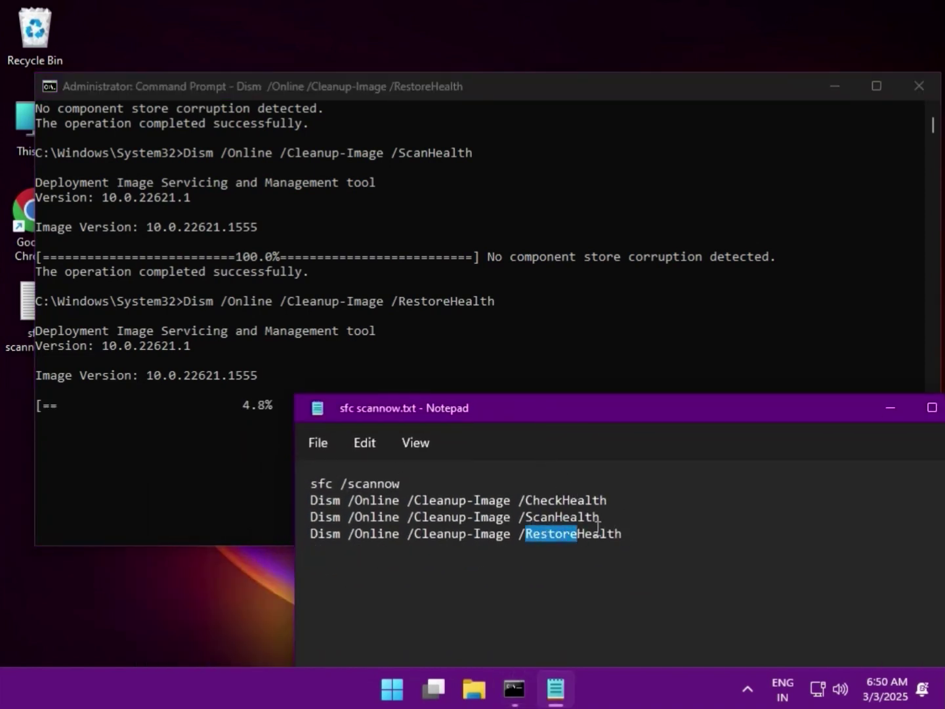
pyautogui.moveTo(620, 529); pyautogui.dragTo(312, 478)
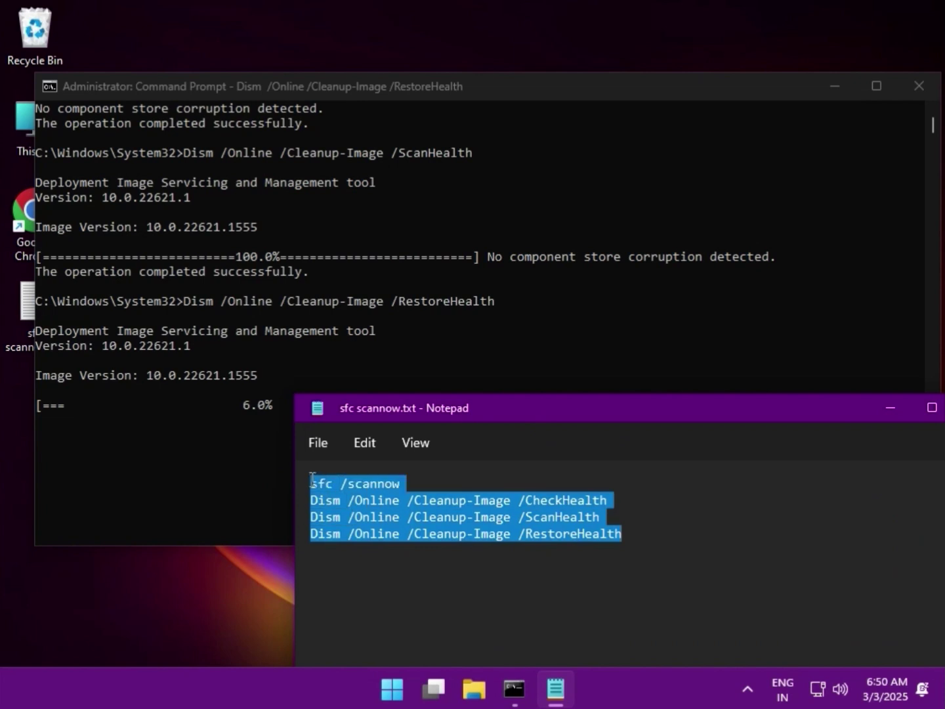
pyautogui.click(257, 486)
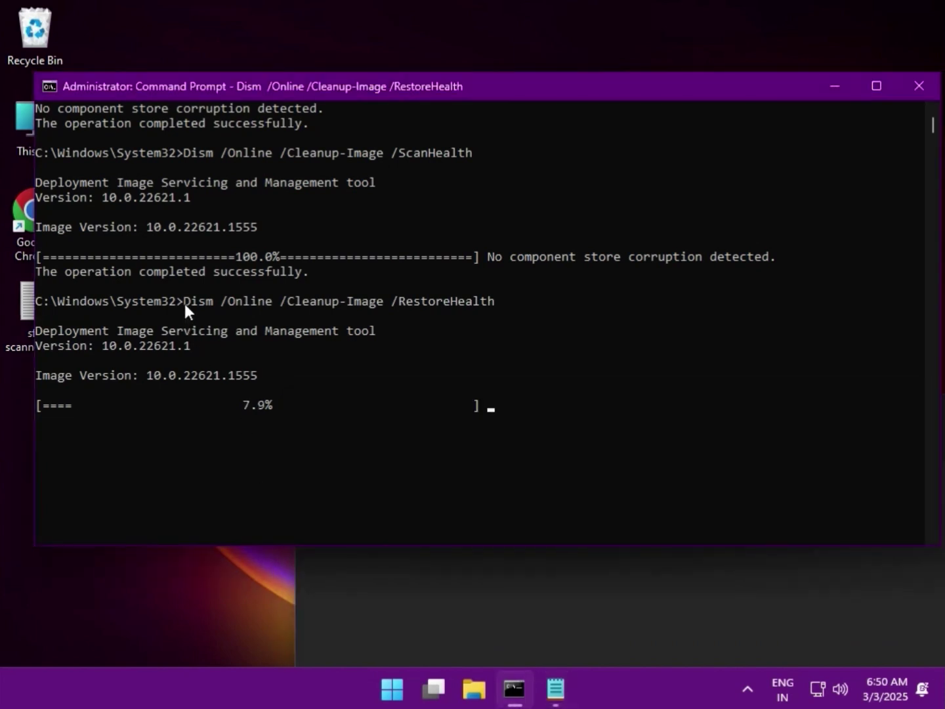
pyautogui.moveTo(183, 301); pyautogui.dragTo(491, 308)
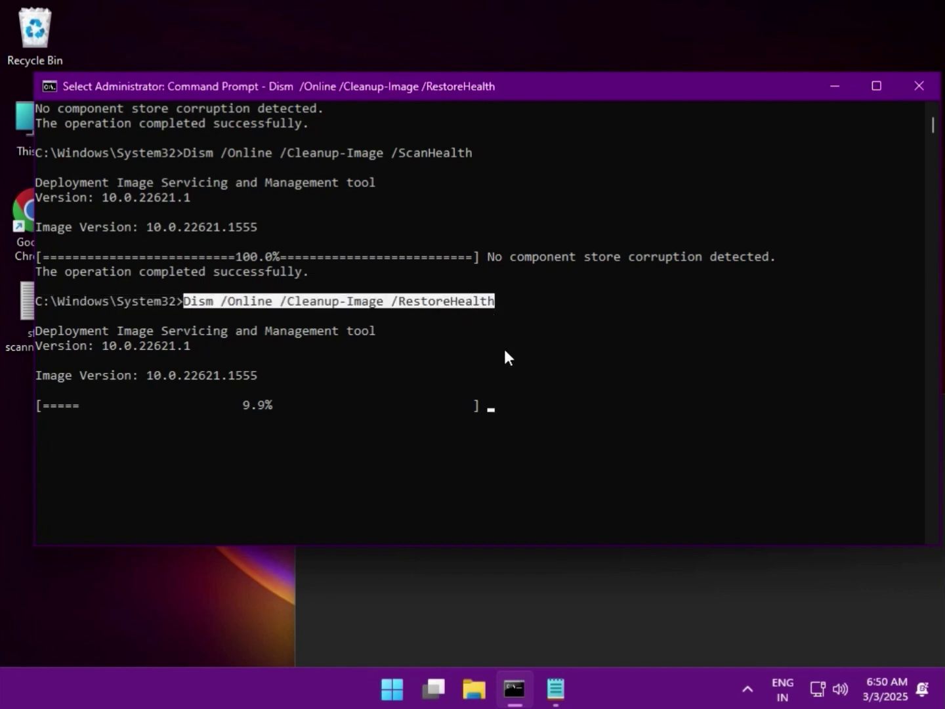
# Clear the console selection so RestoreHealth resumes, then highlight its 100.0% result and command line
pyautogui.click(558, 462)
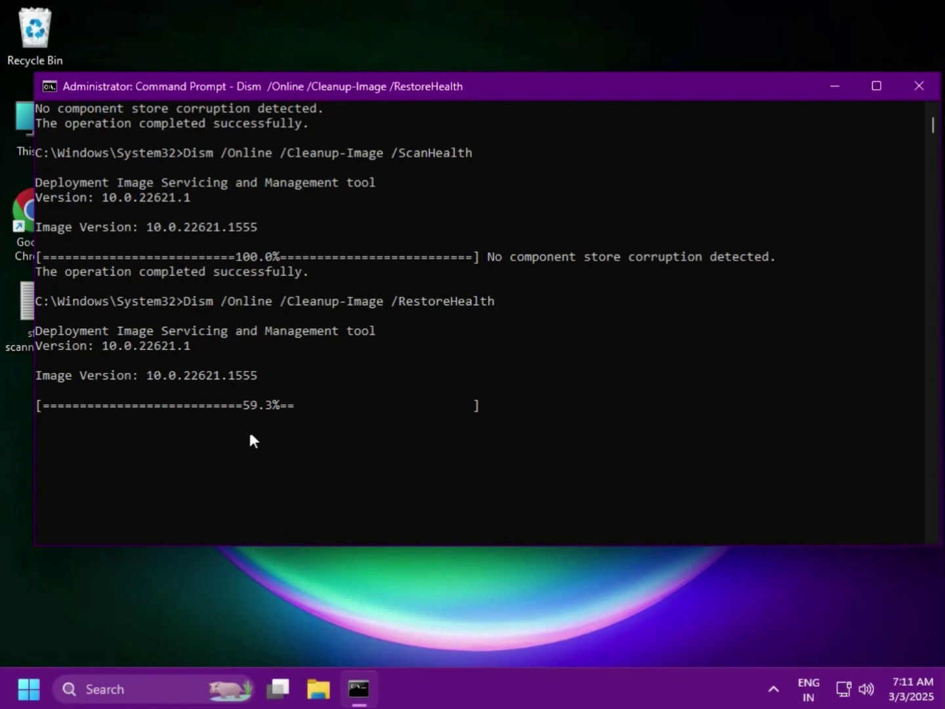
pyautogui.click(254, 407)
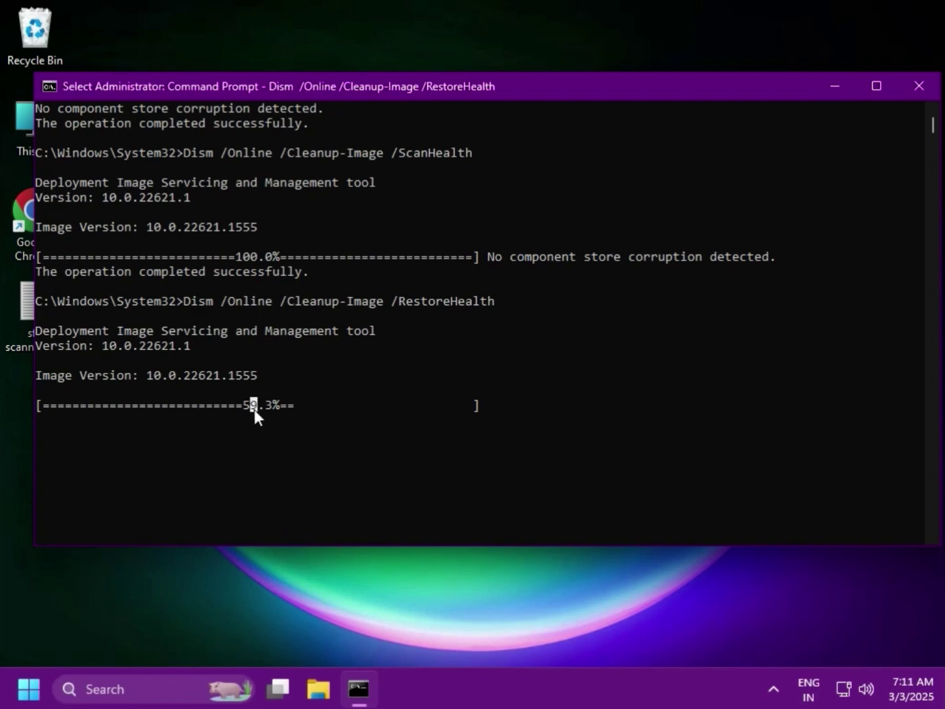
pyautogui.rightClick(253, 407)
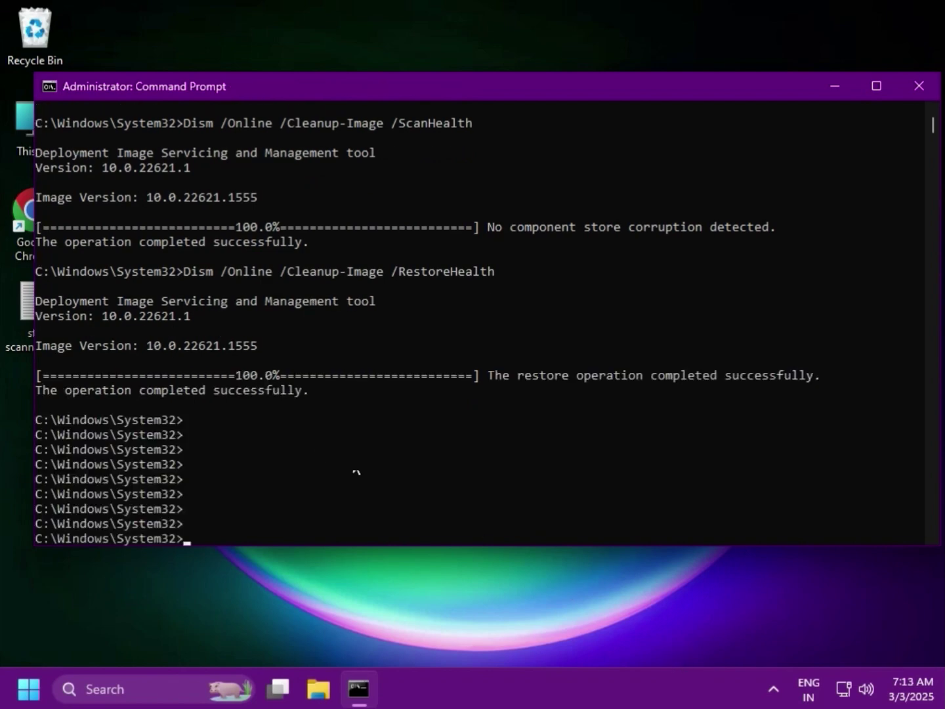
pyautogui.moveTo(221, 375); pyautogui.dragTo(284, 380)
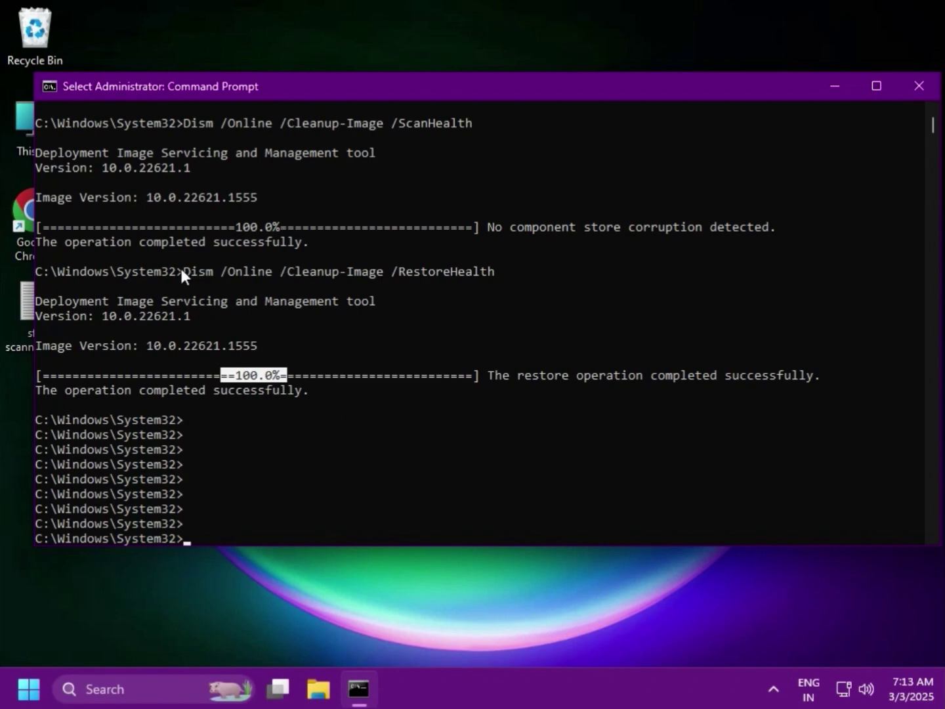
pyautogui.moveTo(179, 268); pyautogui.dragTo(496, 275)
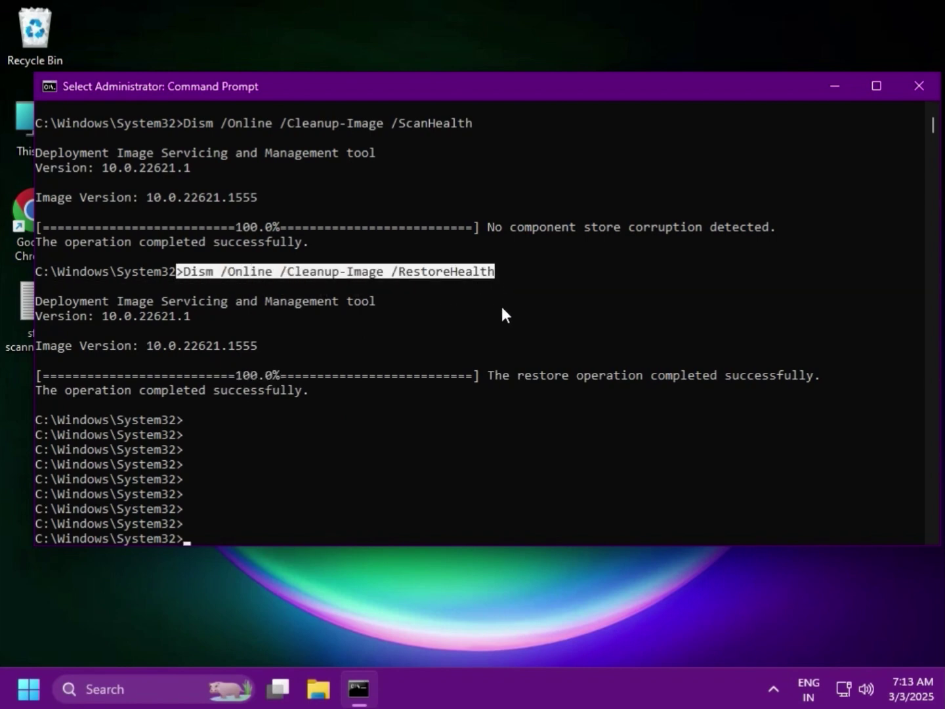